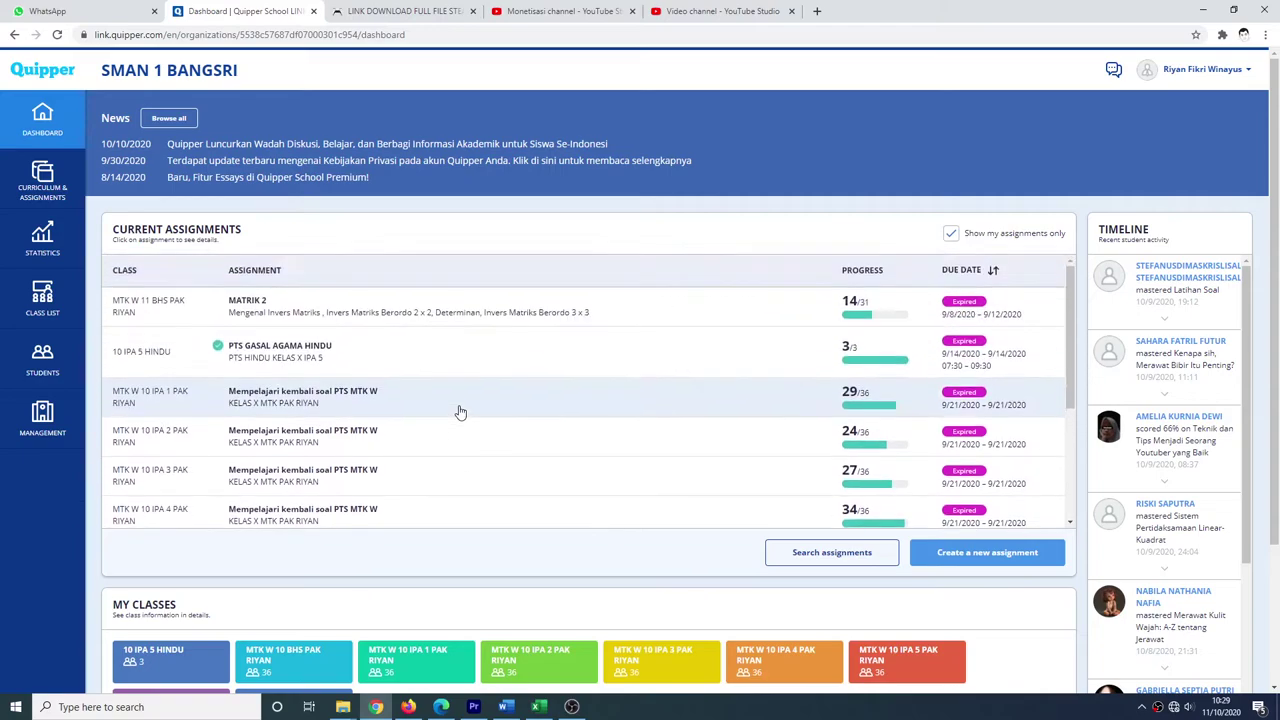
left_click(581, 507)
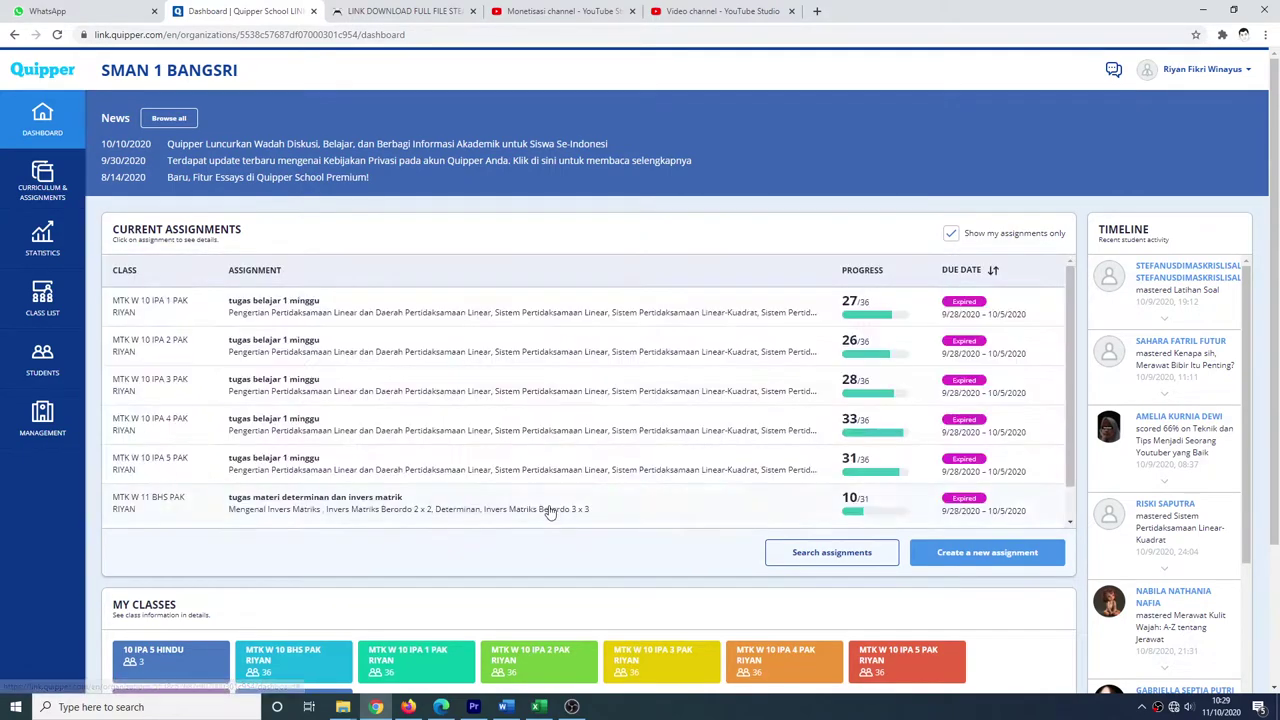
scroll(574, 466, "down", 2)
left_click(554, 507)
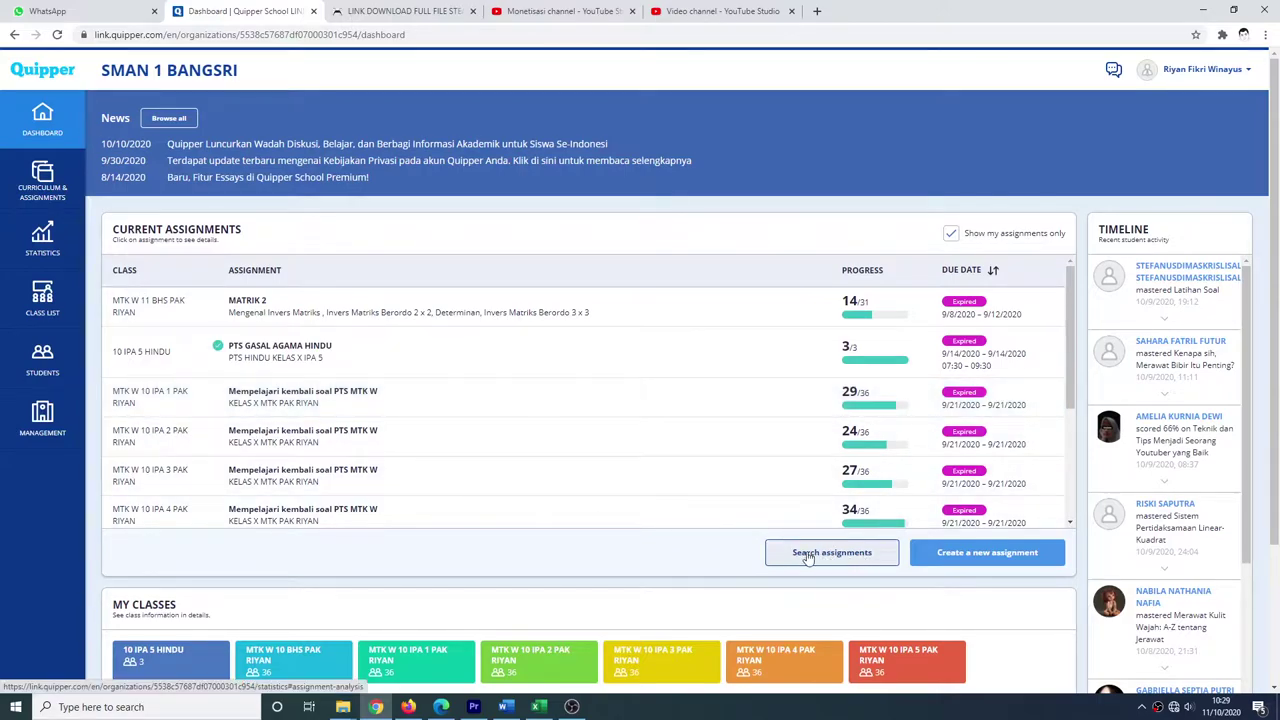
- Switch the site's display language from the page footer to Bahasa Indonesia
scroll(1160, 622, "down", 5)
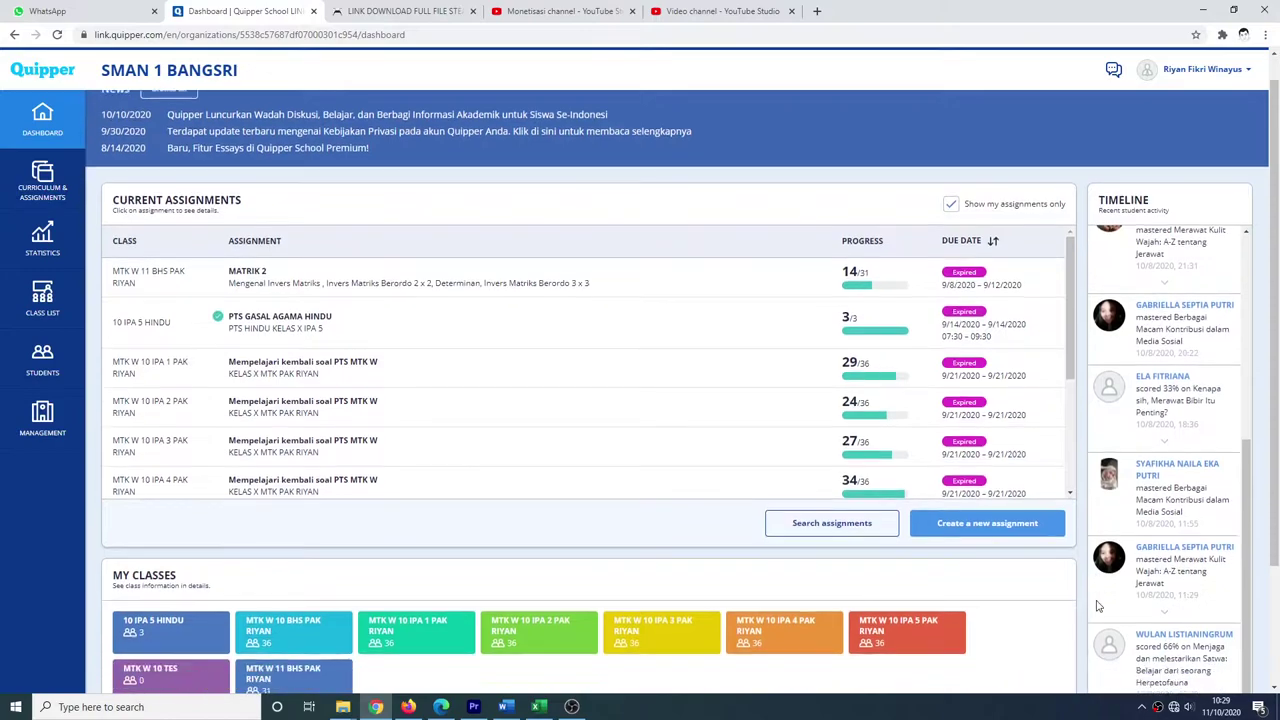
left_click(1078, 660)
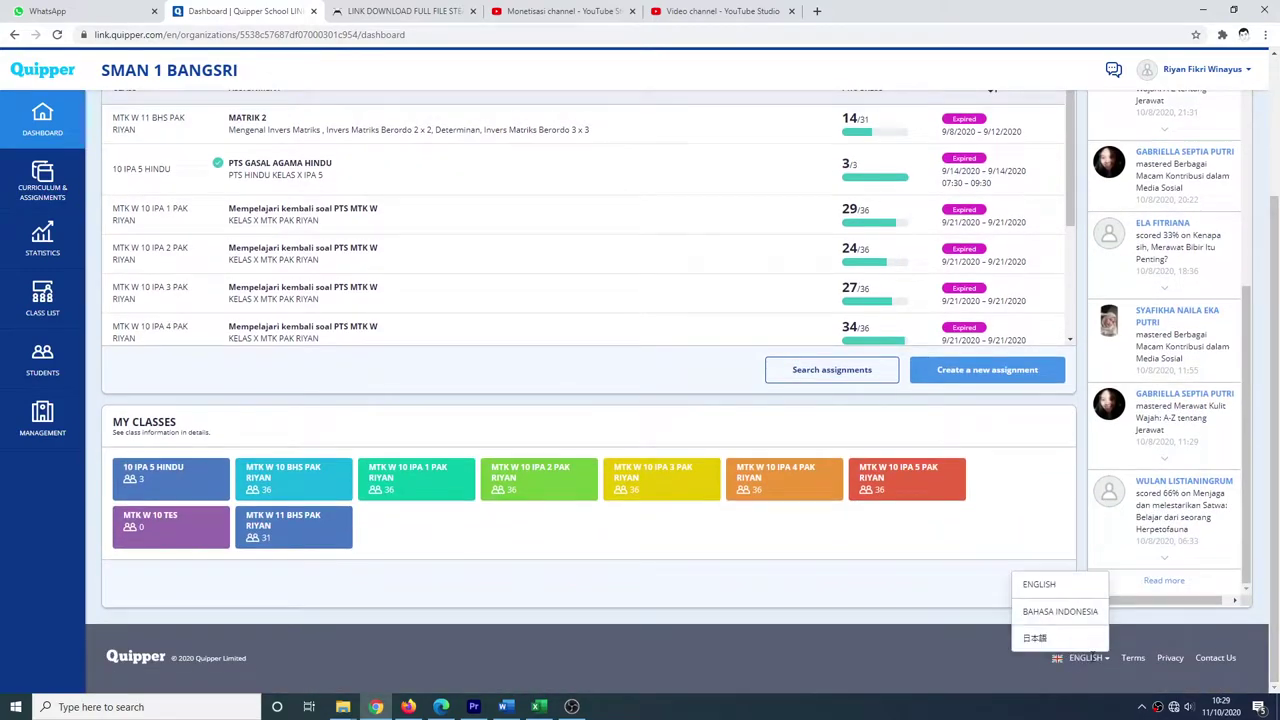
left_click(1075, 612)
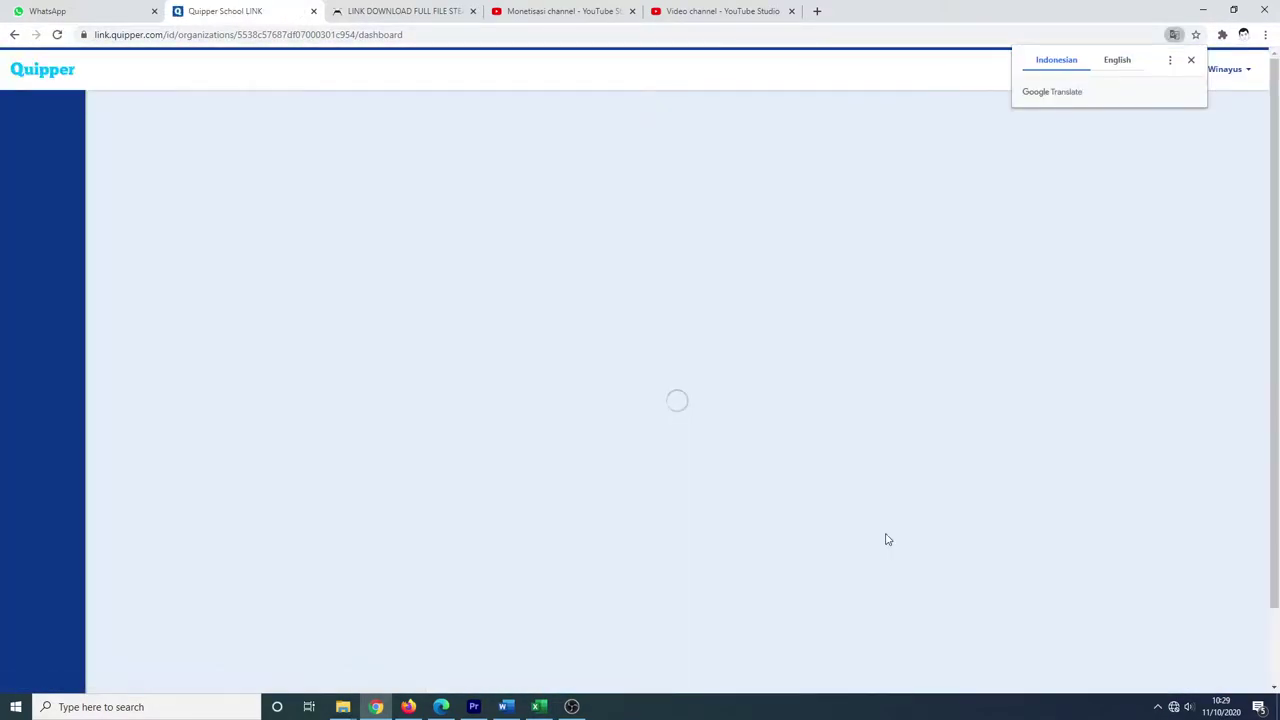
scroll(832, 541, "down", 2)
scroll(832, 541, "up", 2)
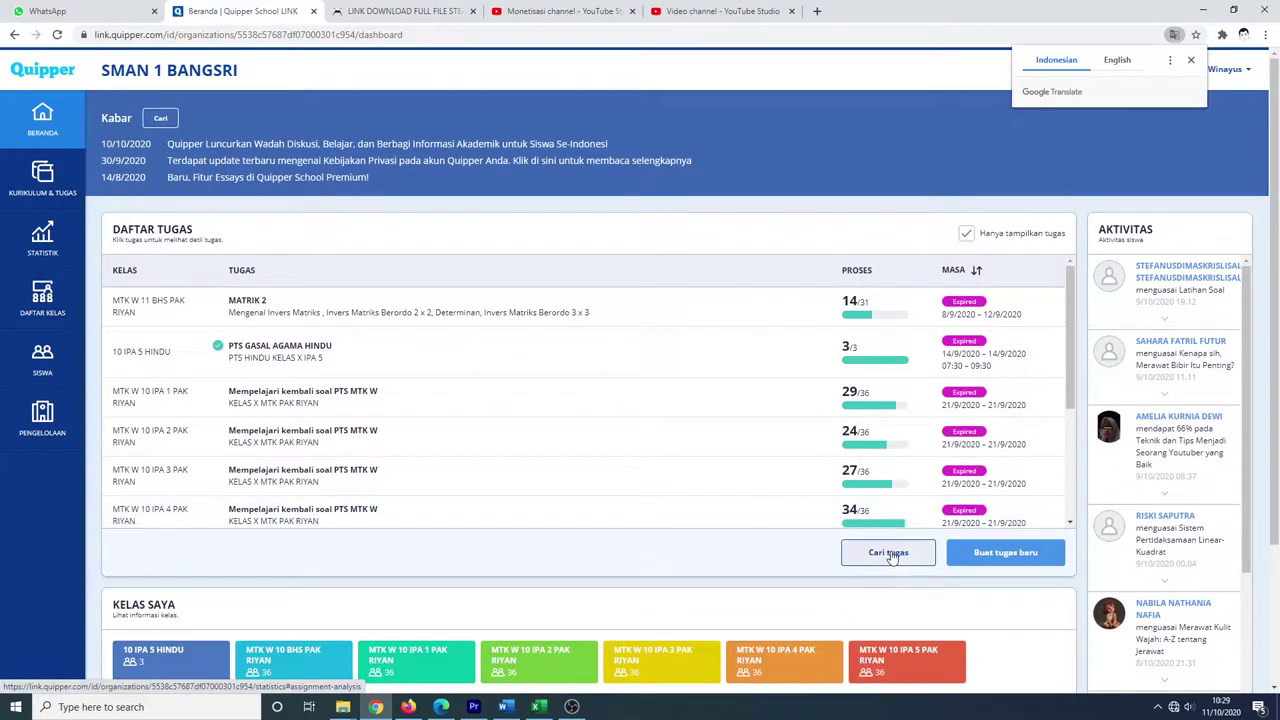
- Open the assignment search and filter it by the MTK W 10 IPA 2 class, looking it up with "MTK"
left_click(890, 554)
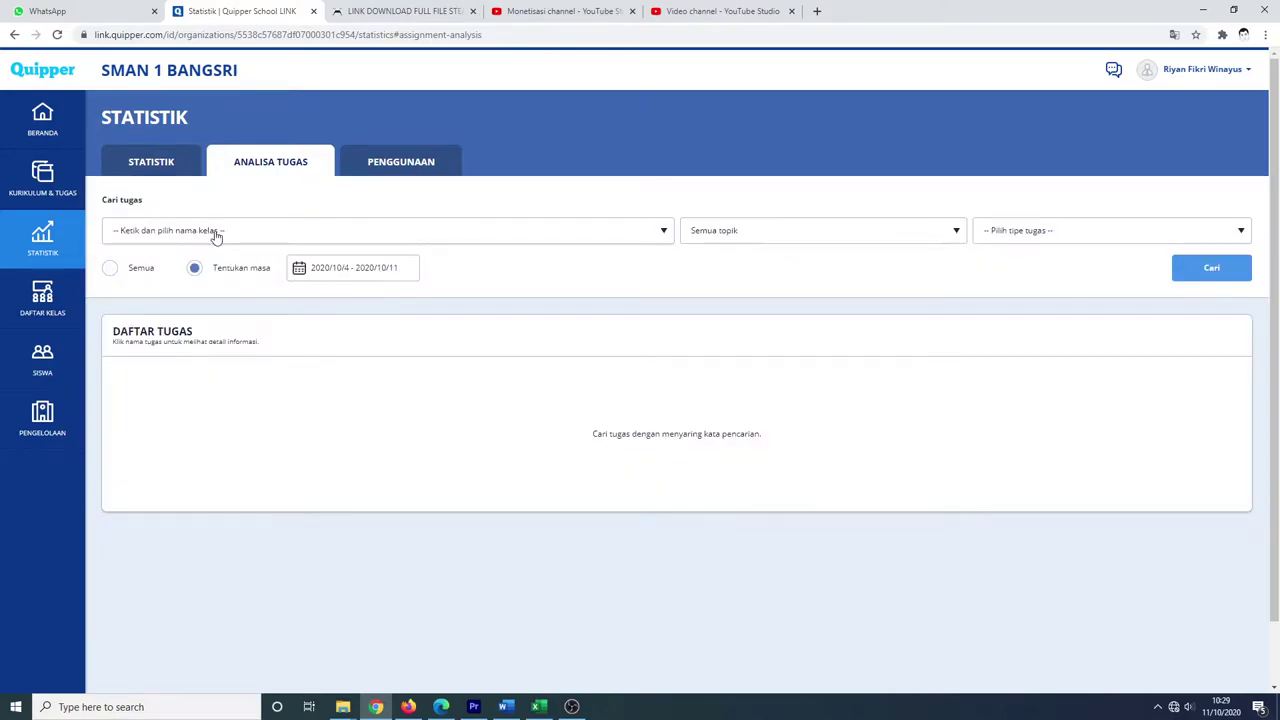
left_click(504, 238)
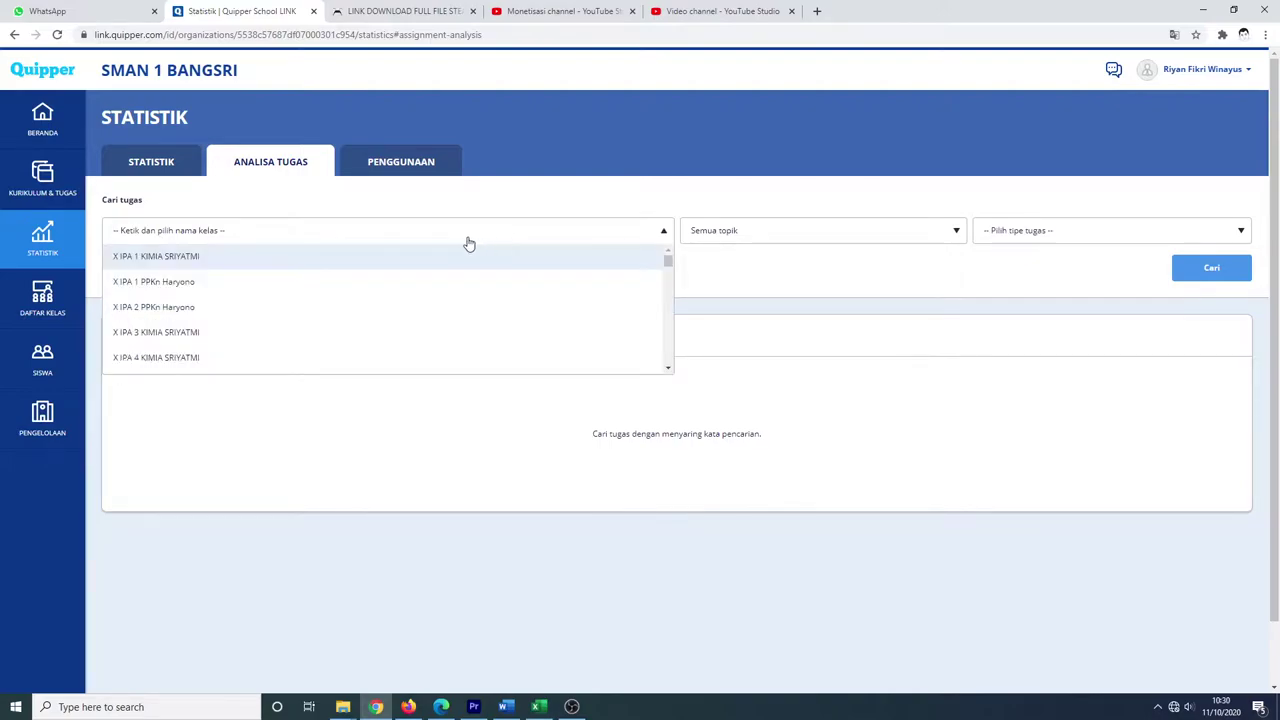
type("MTK")
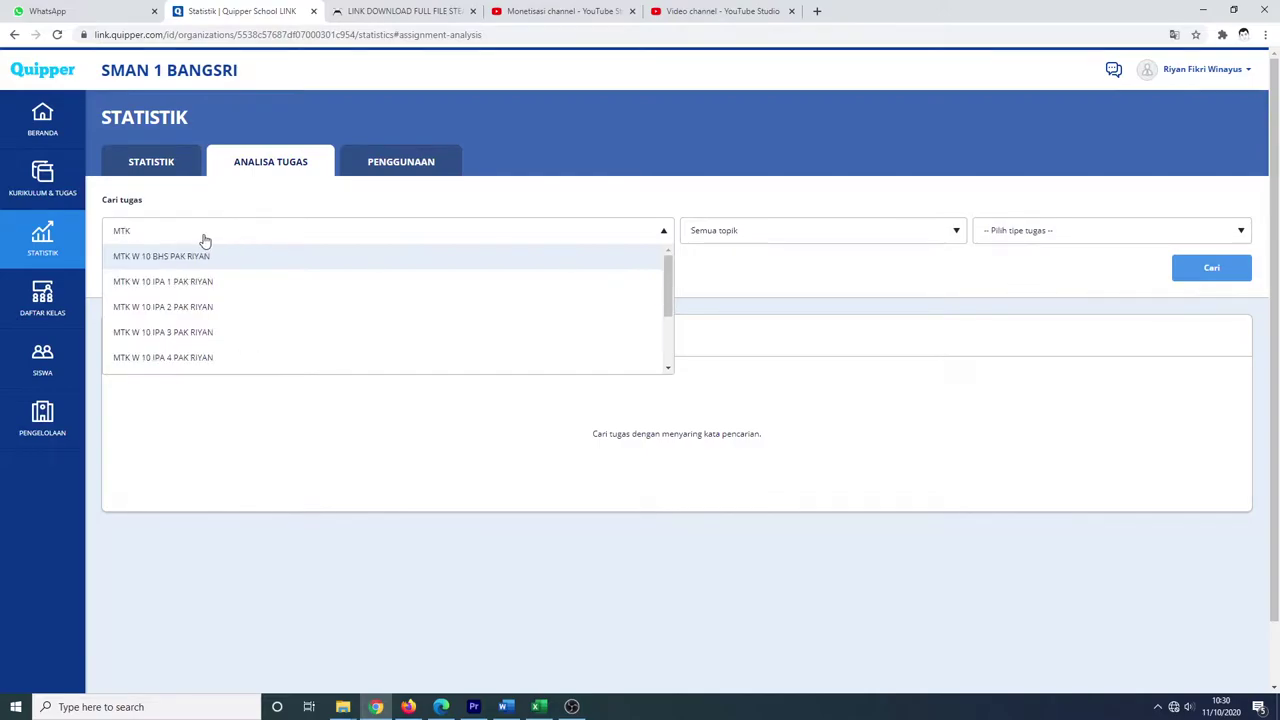
left_click(198, 313)
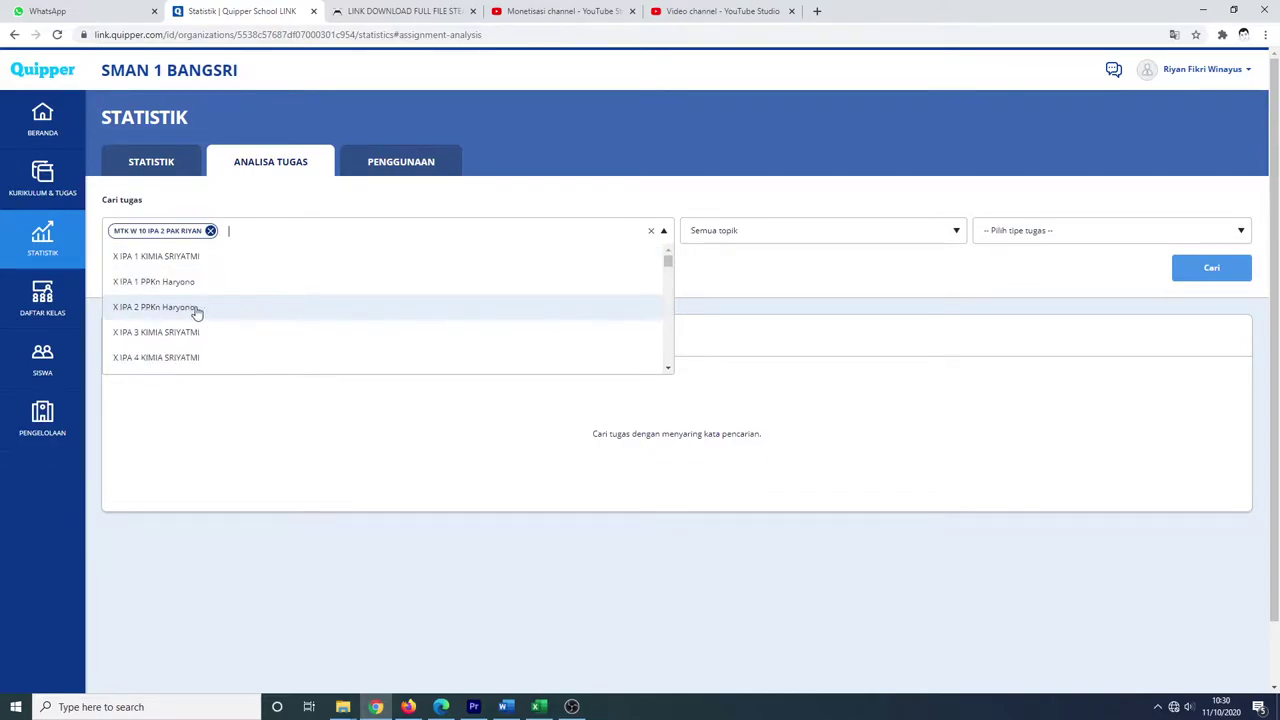
left_click(831, 175)
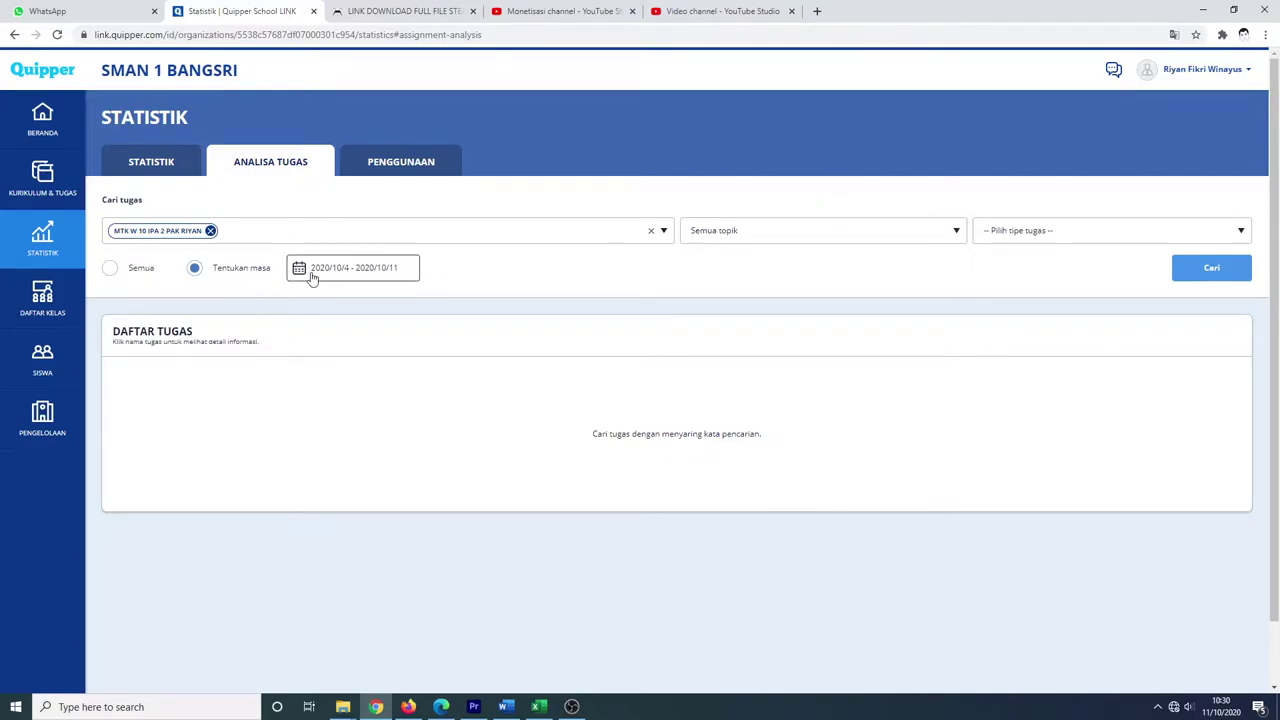
- Set the assignment period to Semua and run the search for the chosen class
left_click(110, 270)
left_click(1229, 276)
scroll(737, 450, "down", 1)
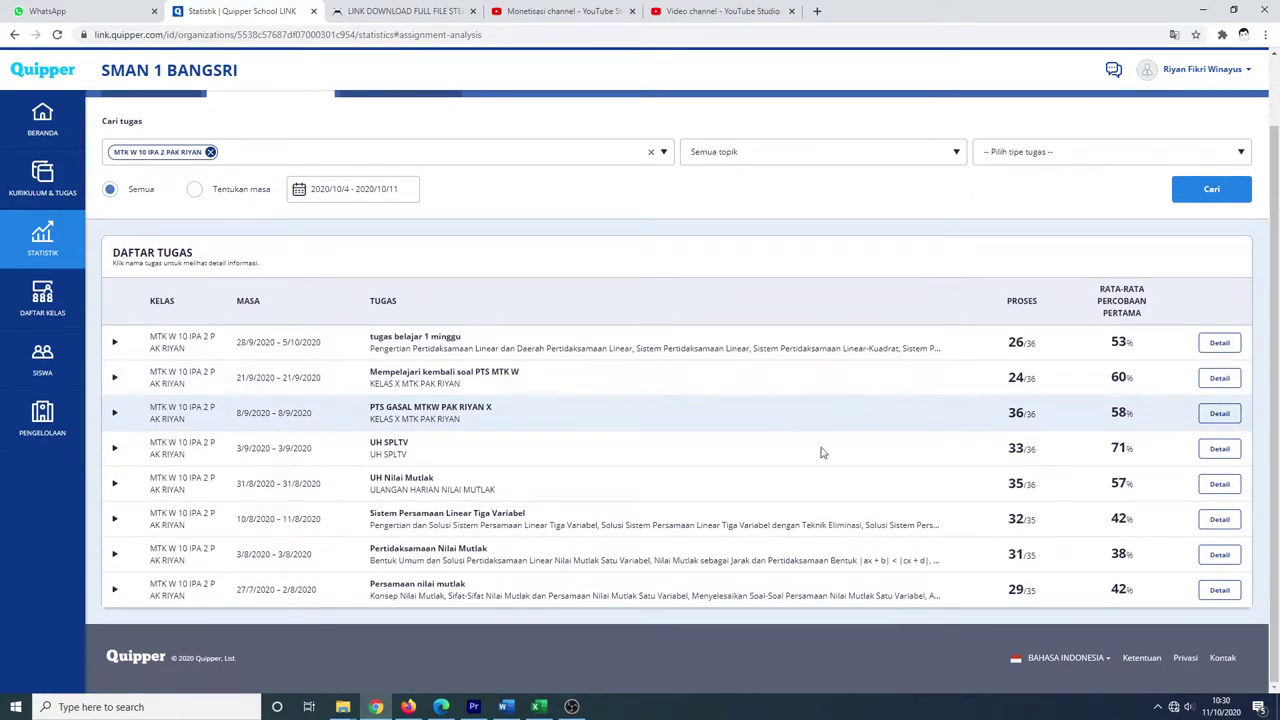
scroll(613, 511, "up", 1)
scroll(613, 511, "down", 1)
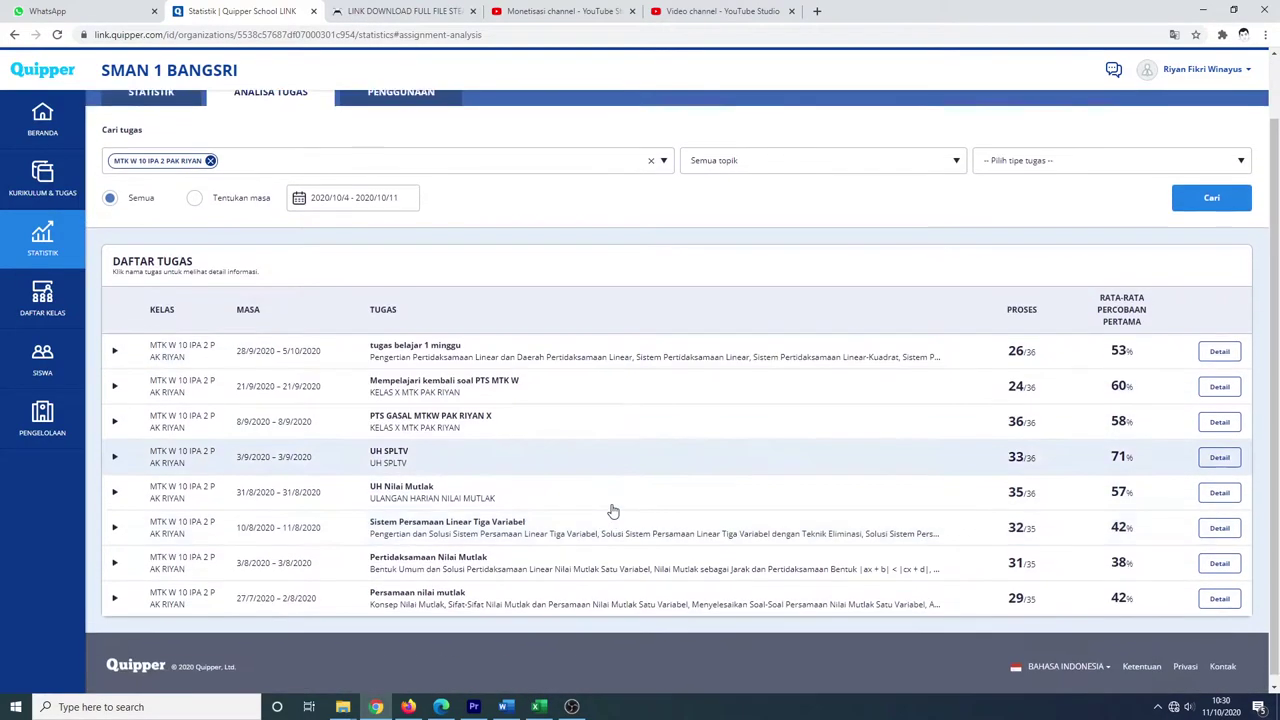
- Expand the PTS GASAL MTKW assignment dated 8/9/2020 and show its Performa list of student scores
left_click(470, 413)
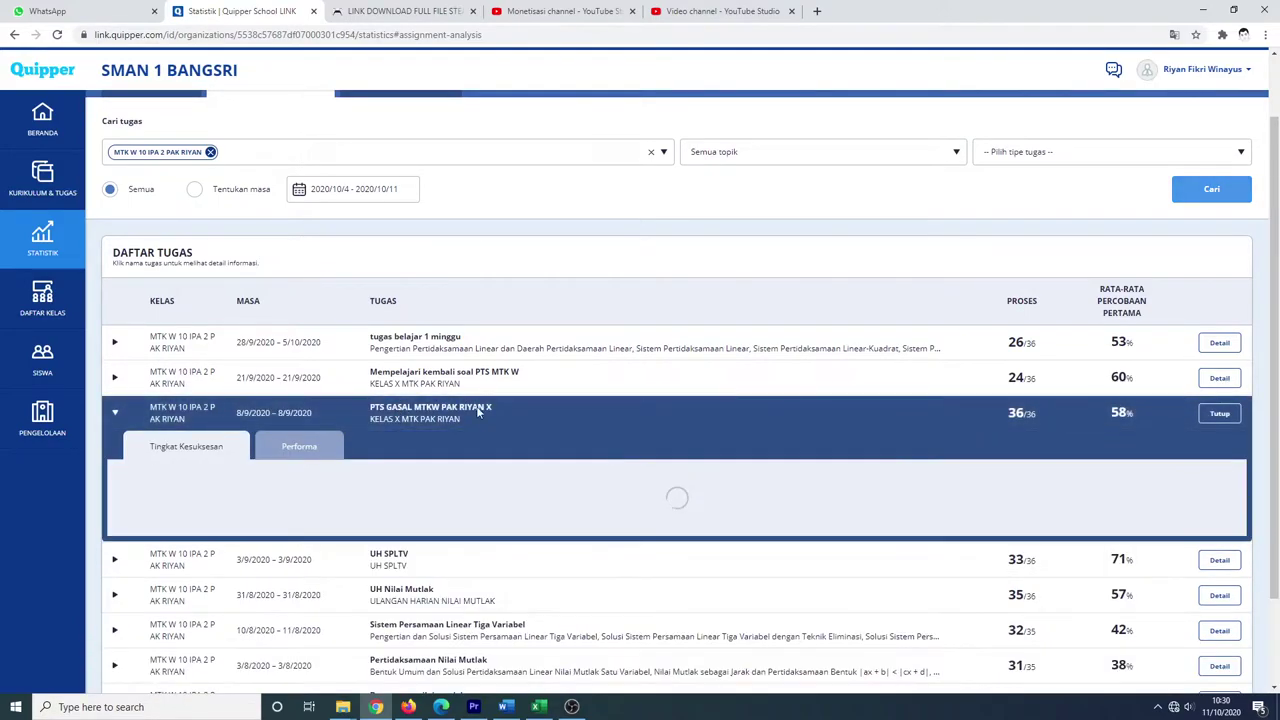
scroll(468, 416, "down", 2)
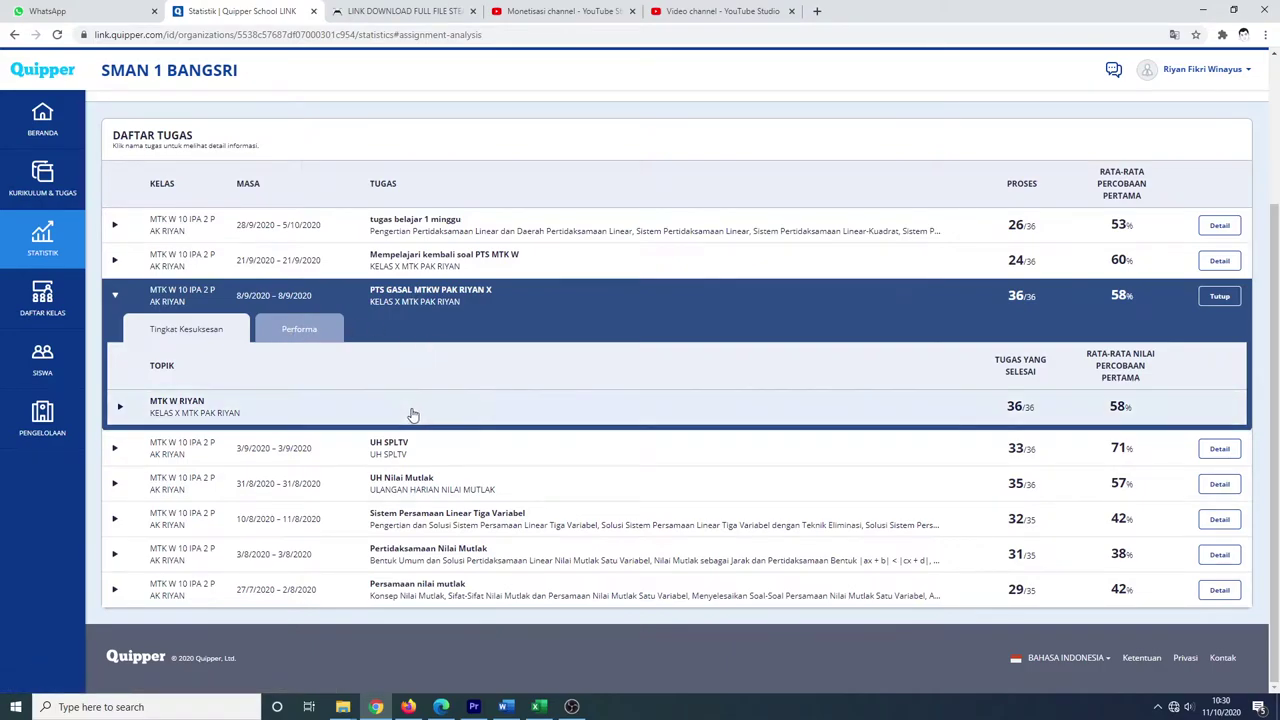
left_click(302, 335)
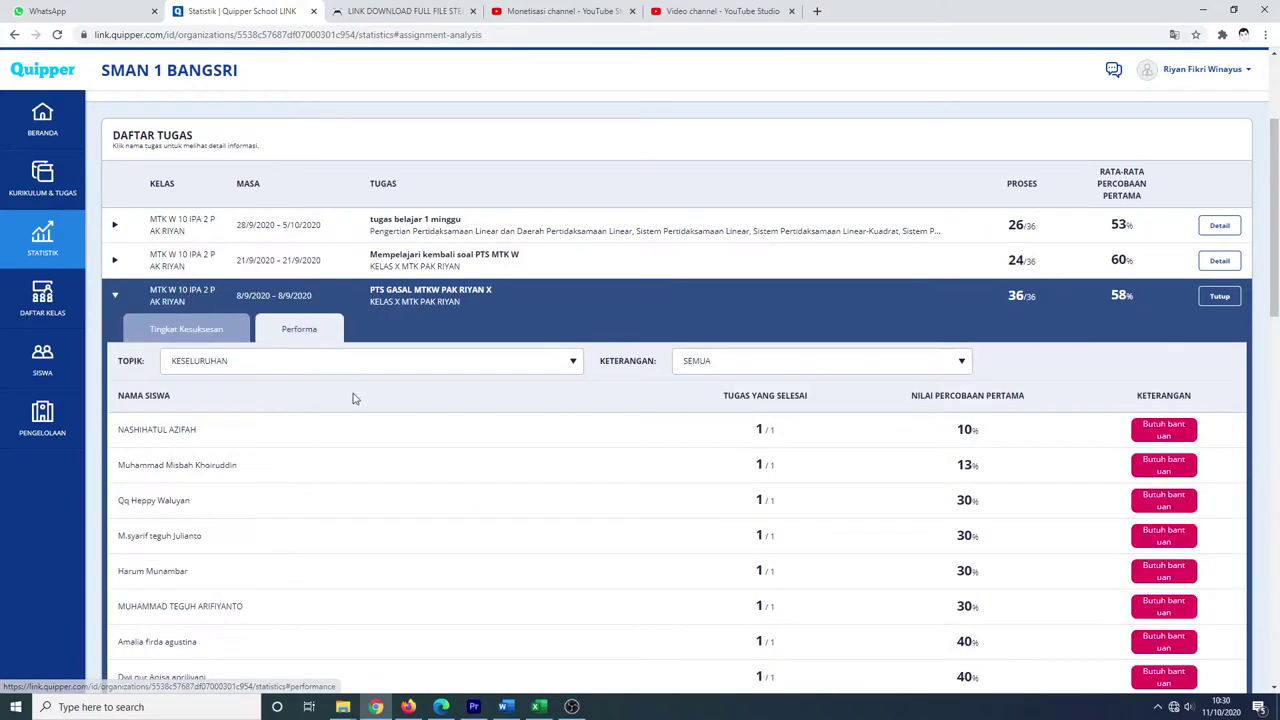
scroll(354, 397, "down", 2)
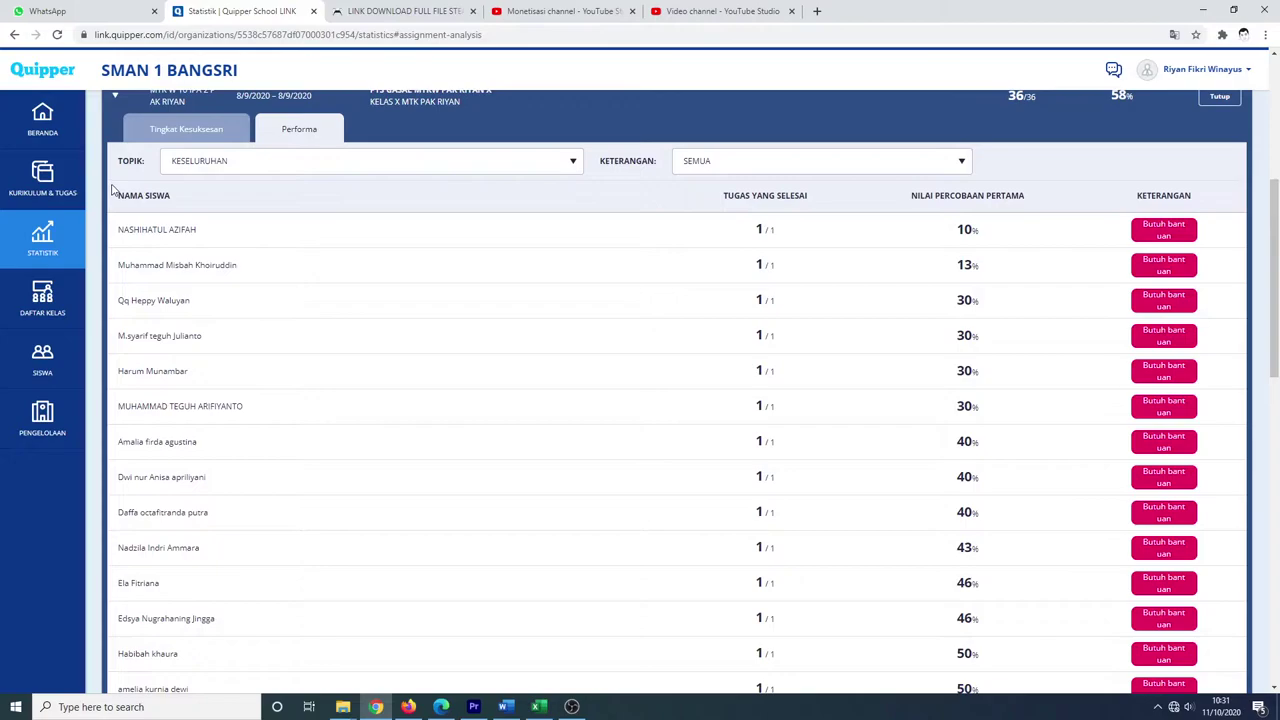
- Select the whole student performance table, from the NAMA SISWA header to the last student's row, and copy it
left_click_drag(113, 190, 1235, 407)
left_click(154, 200)
scroll(1220, 586, "down", 15)
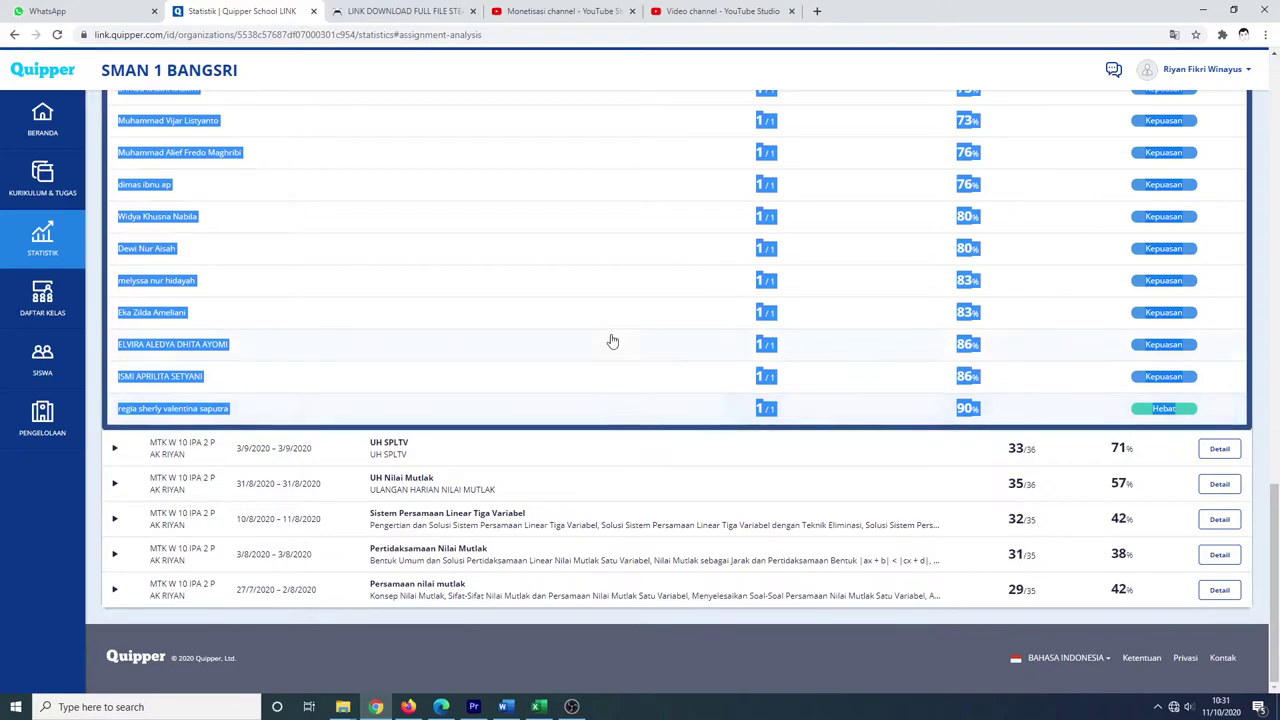
right_click(764, 345)
left_click(799, 356)
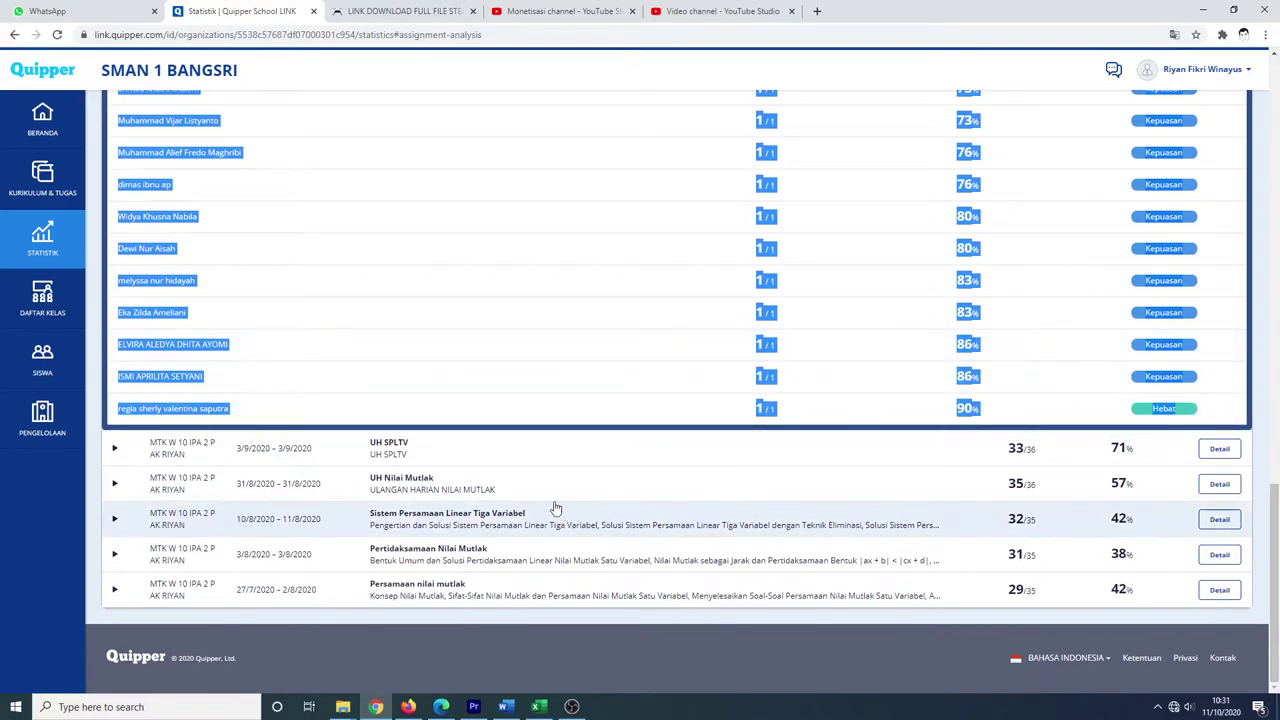
- Switch to Excel and paste the copied table into cell A1 of Sheet1, matching the destination formatting
left_click(538, 706)
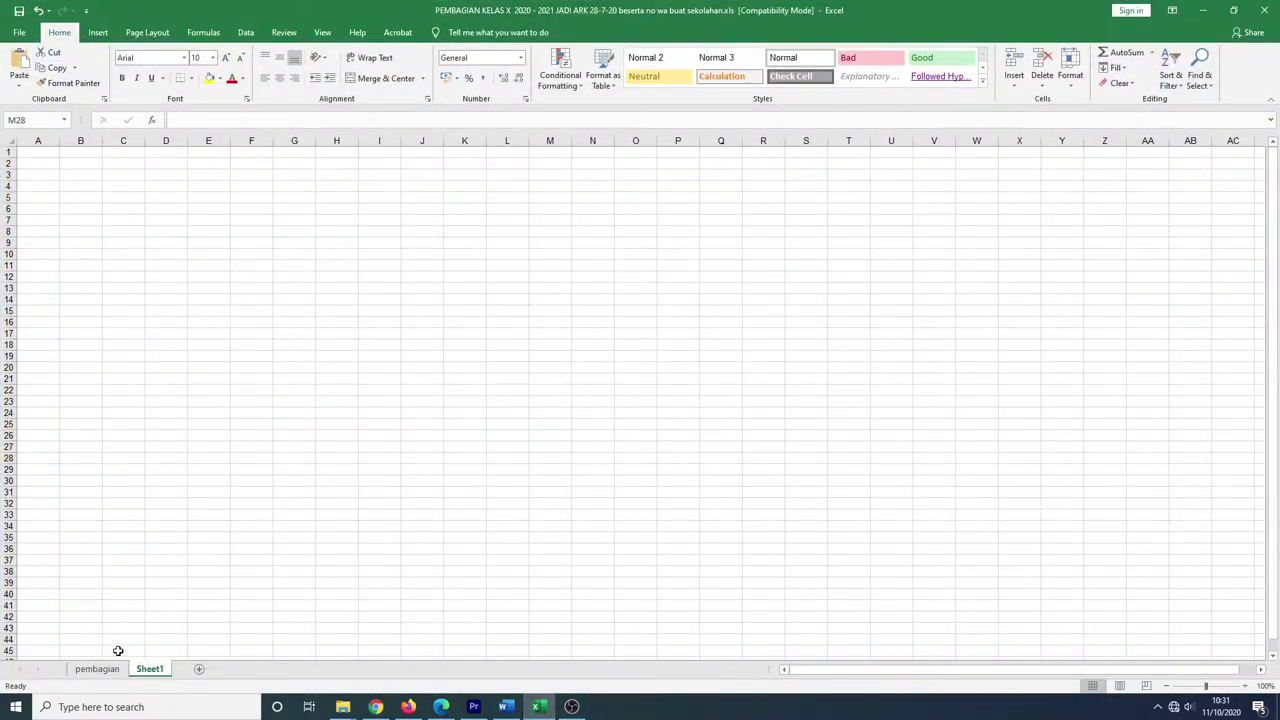
left_click(106, 670)
left_click(145, 670)
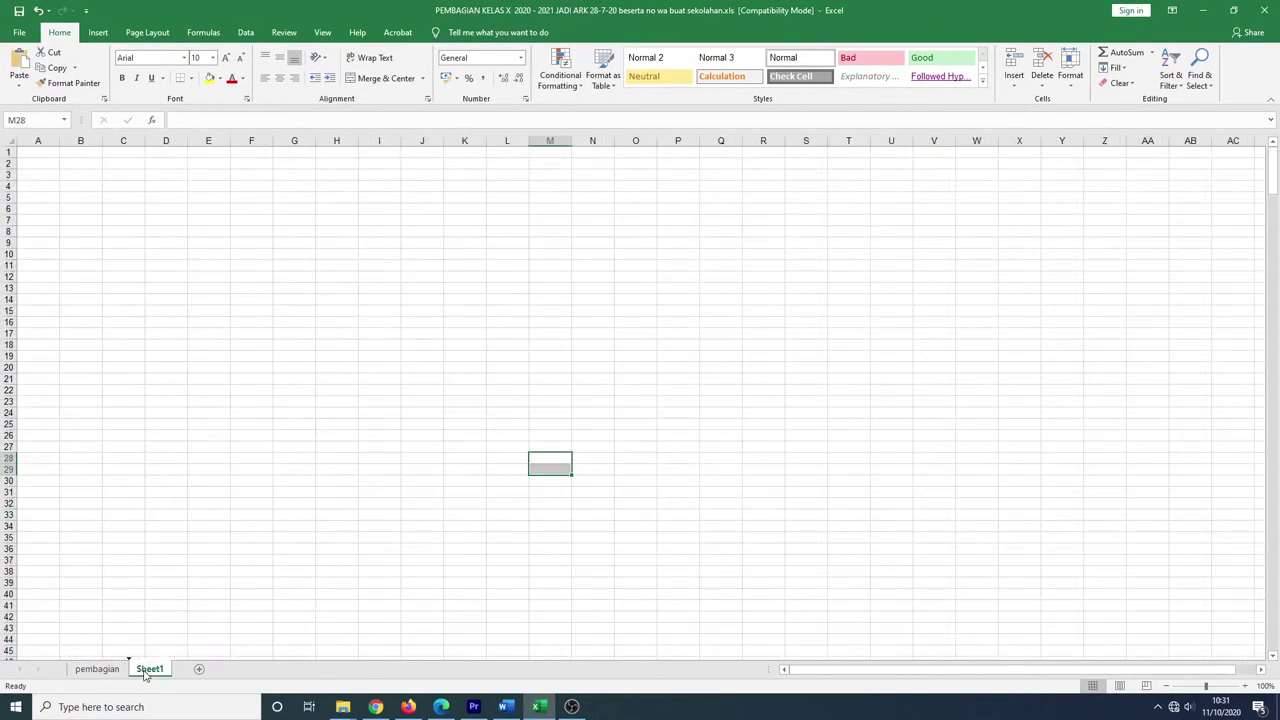
left_click(33, 150)
right_click(33, 150)
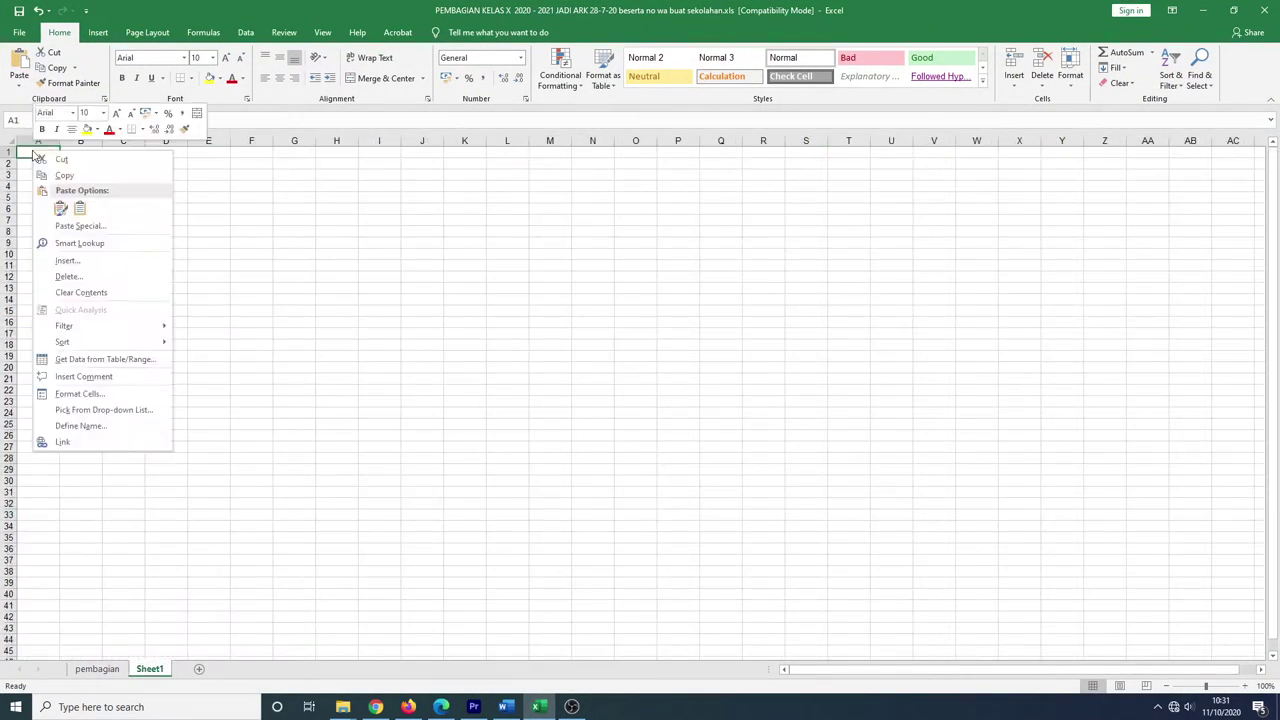
left_click(81, 208)
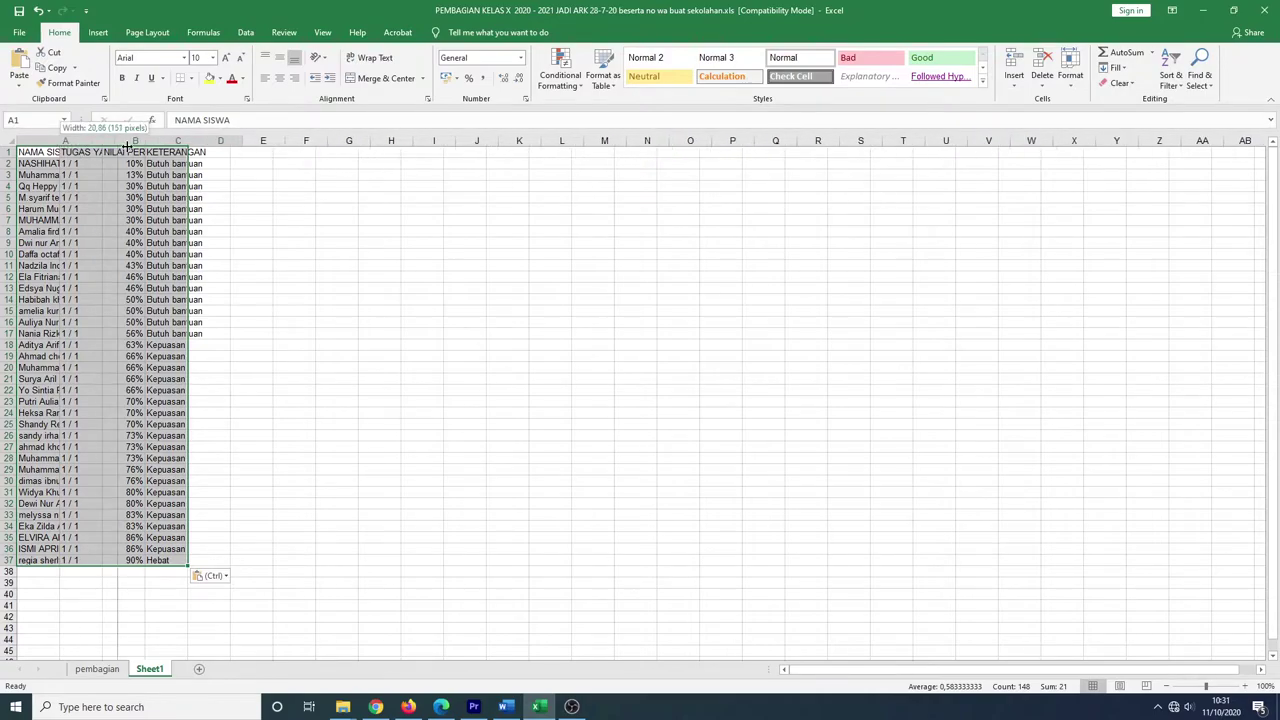
- Widen column A for the student names and delete the TUGAS YANG SELESAI and KETERANGAN columns
double_click(60, 143)
left_click(152, 140)
right_click(152, 140)
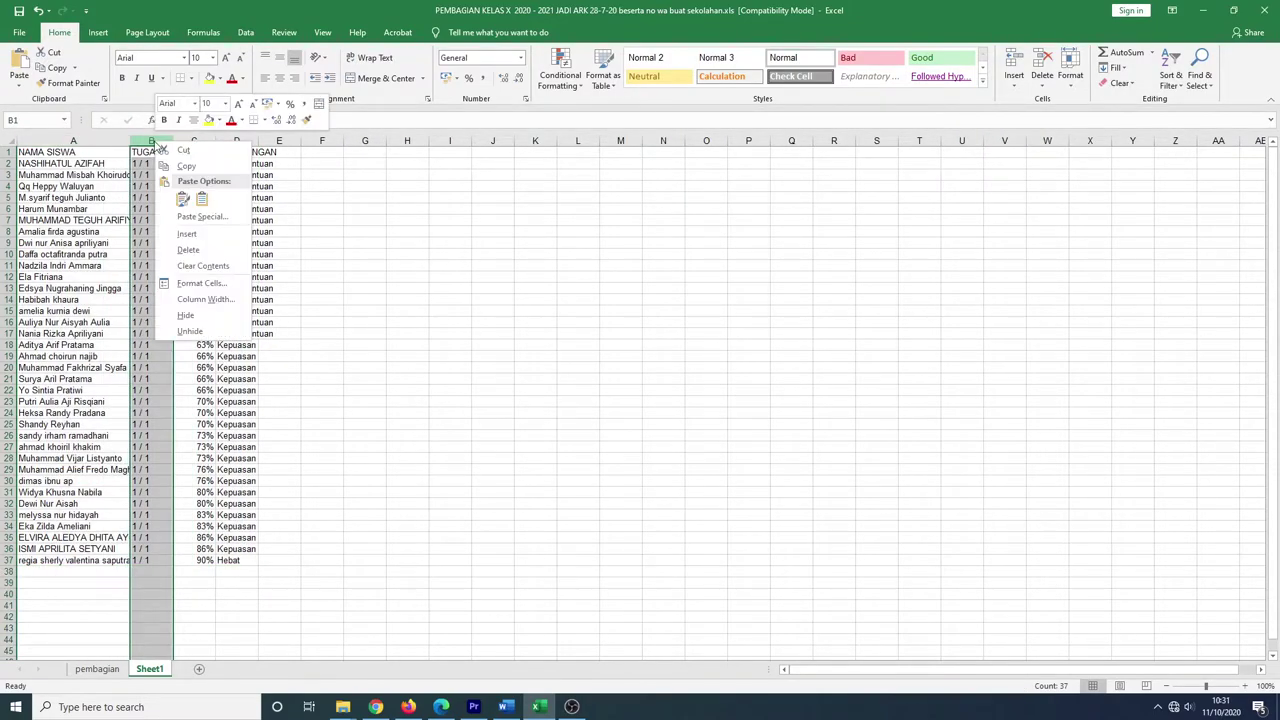
left_click(190, 258)
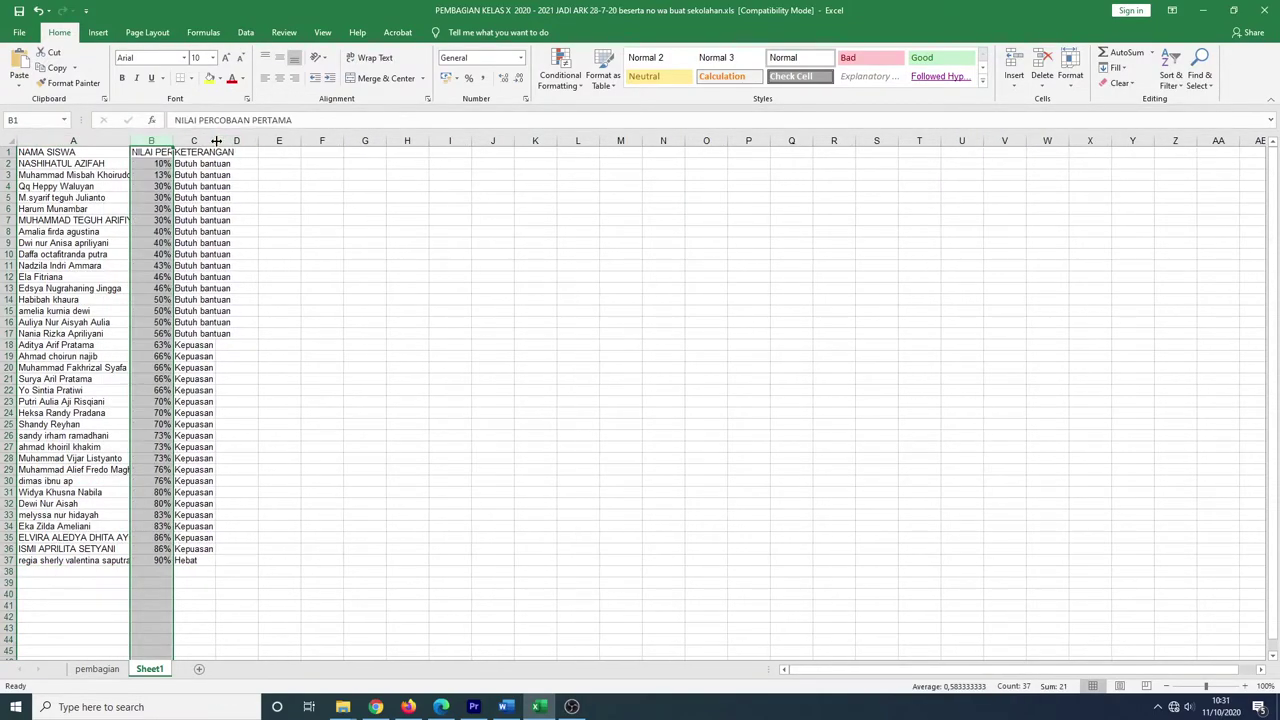
left_click(205, 141)
right_click(207, 141)
left_click(257, 252)
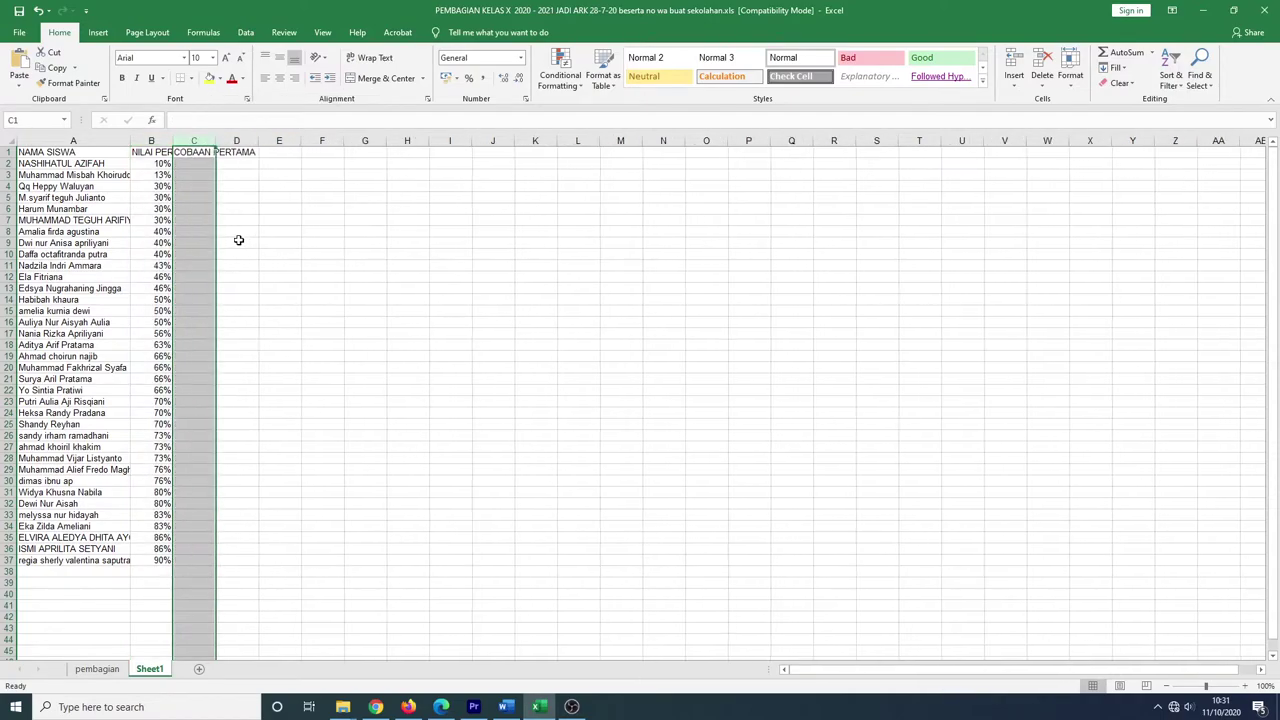
- Enter a formula in C2 that multiplies B2 by 100 and fill it down to C37
left_click(162, 164)
left_click(196, 165)
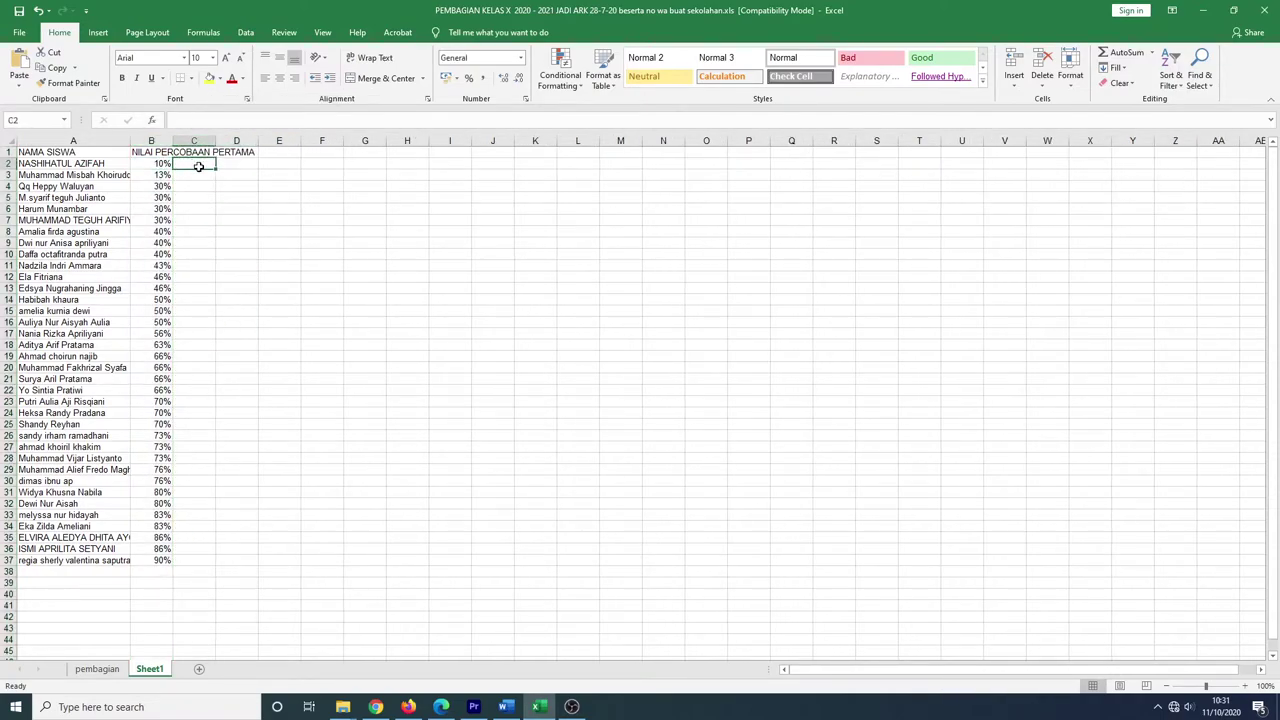
type("=")
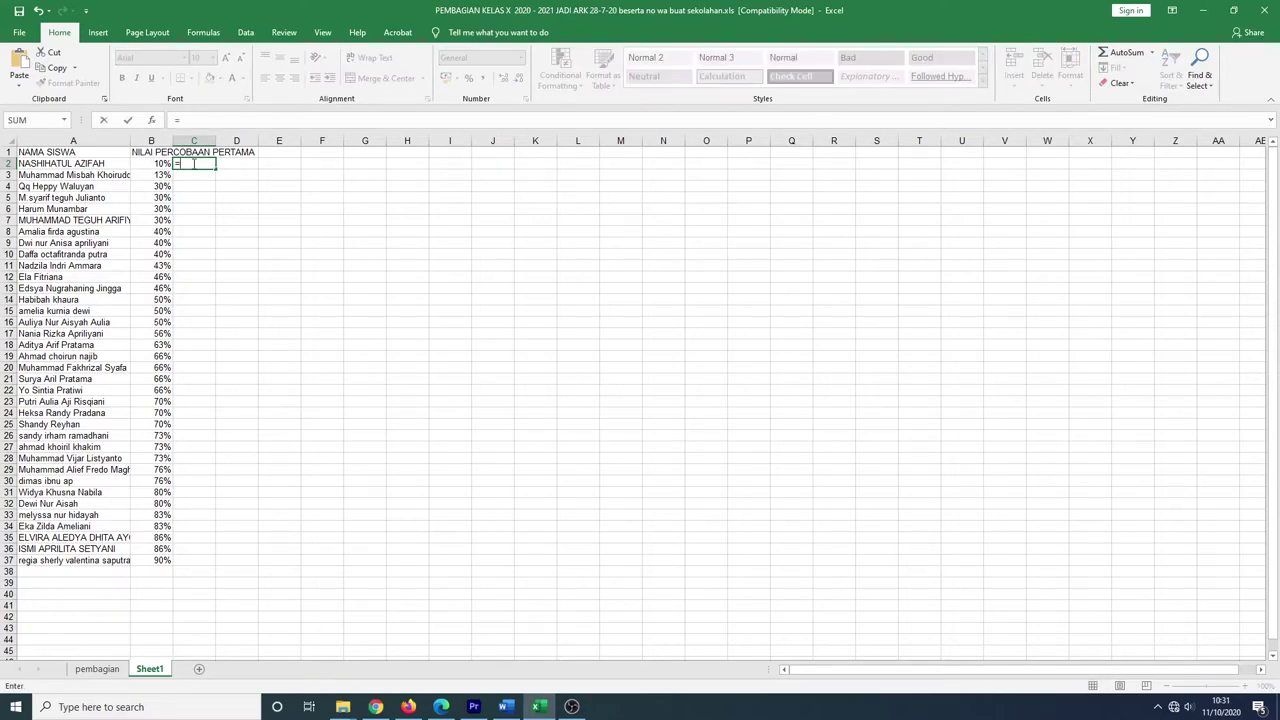
left_click(162, 164)
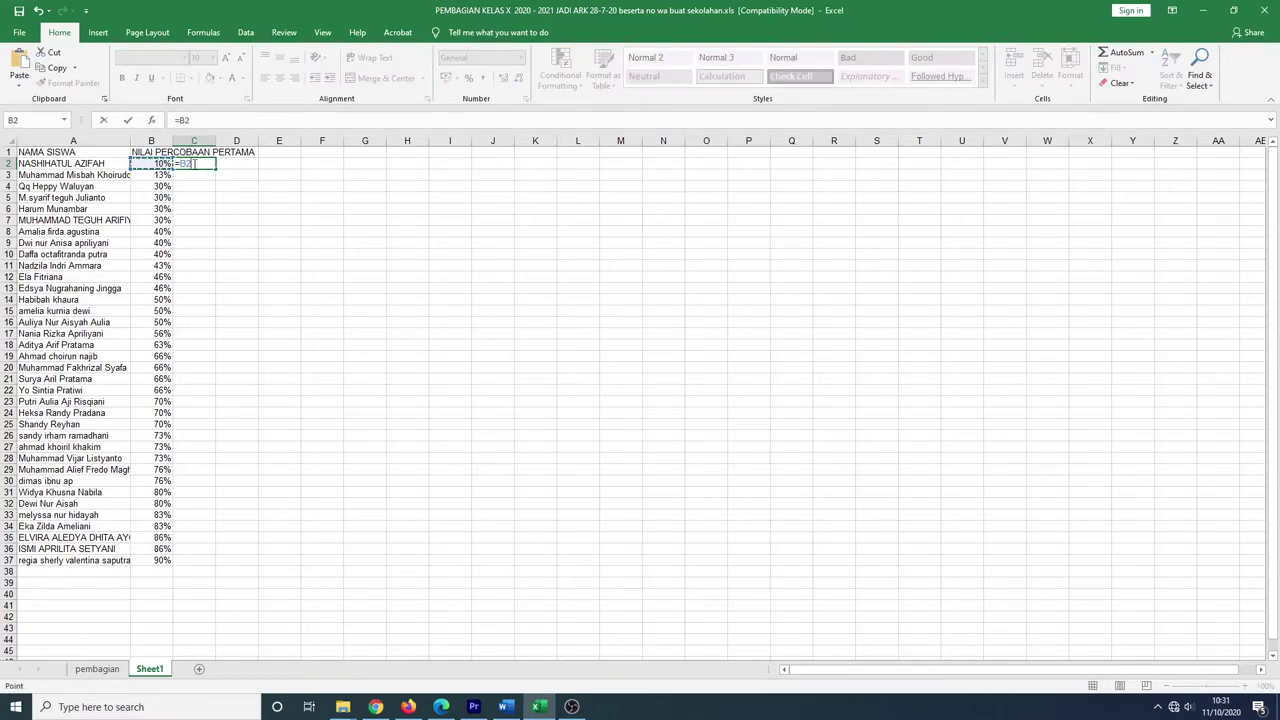
type("*")
key("Return")
left_click(205, 164)
left_click_drag(216, 169, 224, 569)
- Copy the calculated scores in C2:C37 and paste them as values only, starting at D2
right_click(198, 166)
left_click(245, 190)
left_click(241, 165)
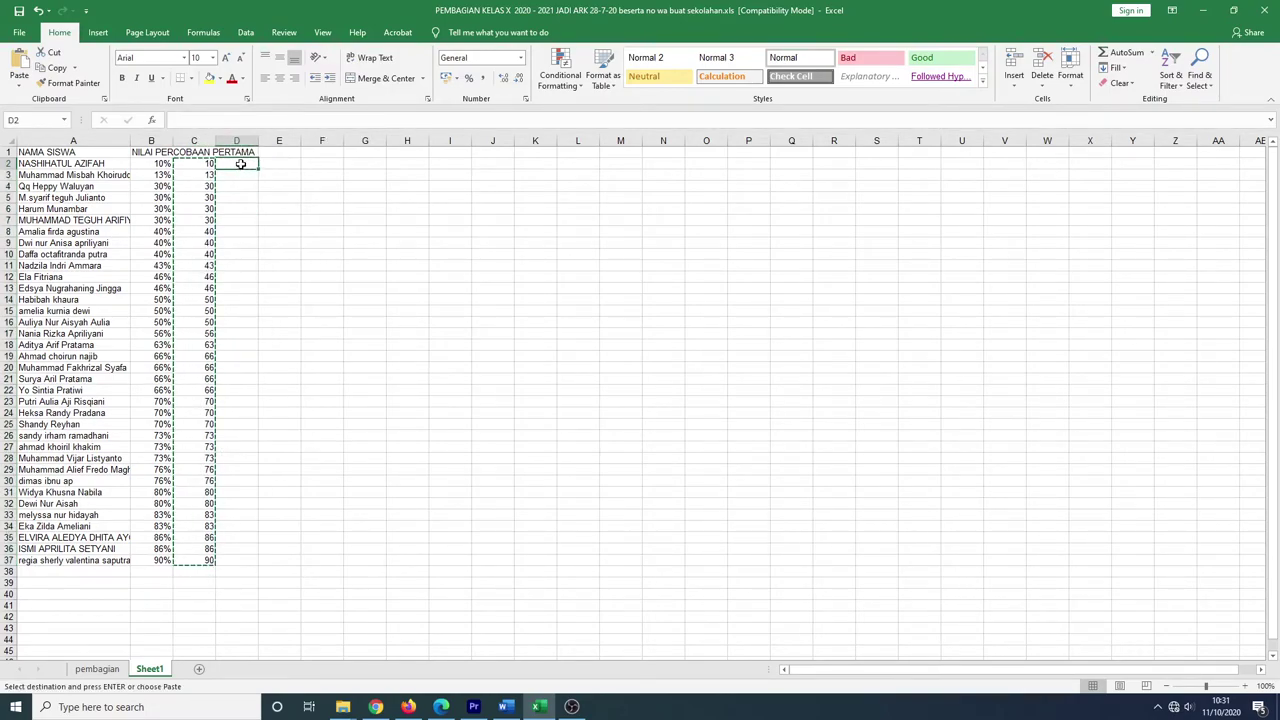
right_click(241, 165)
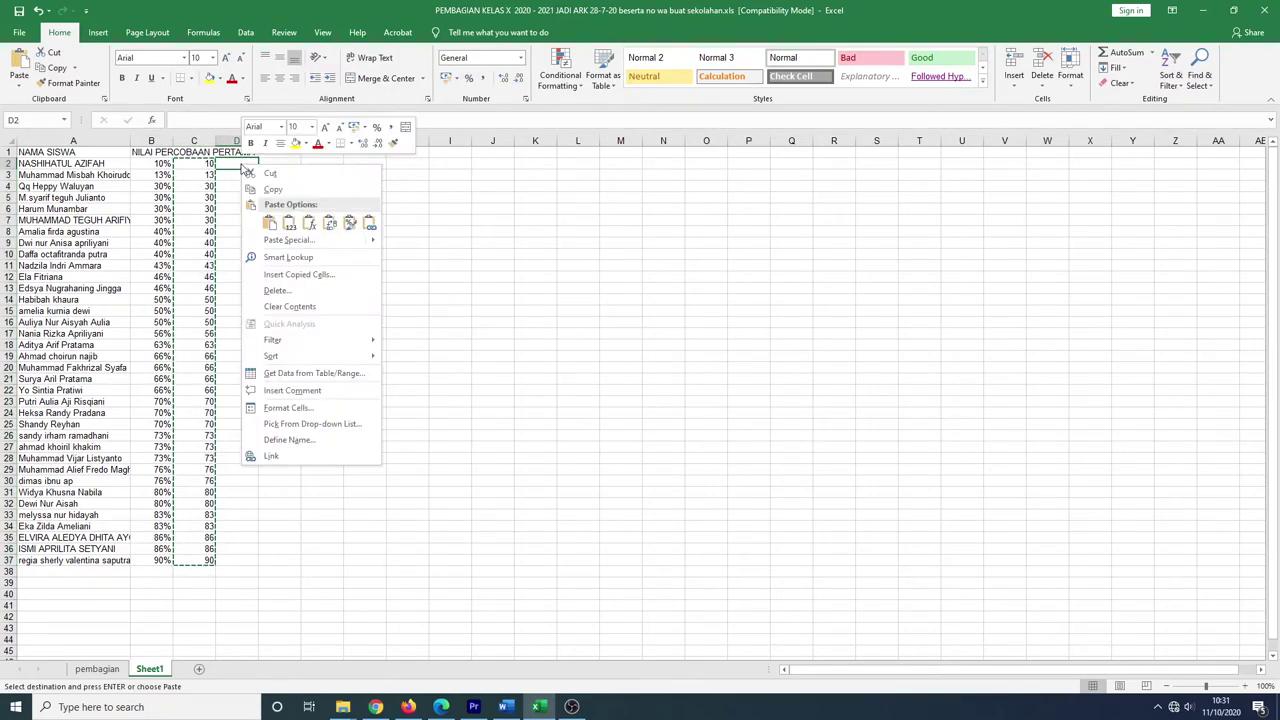
left_click(289, 223)
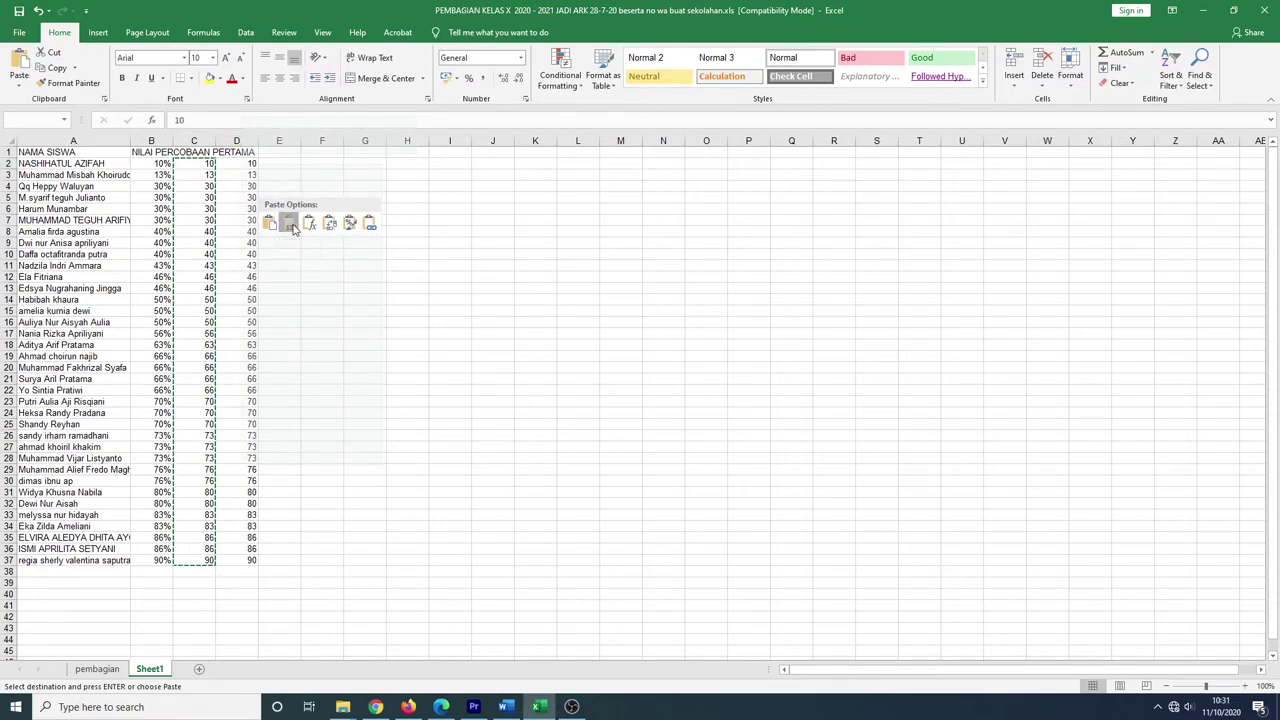
left_click(290, 225)
- Delete columns B and C, leaving only the pasted score values beside the student names
left_click(152, 141)
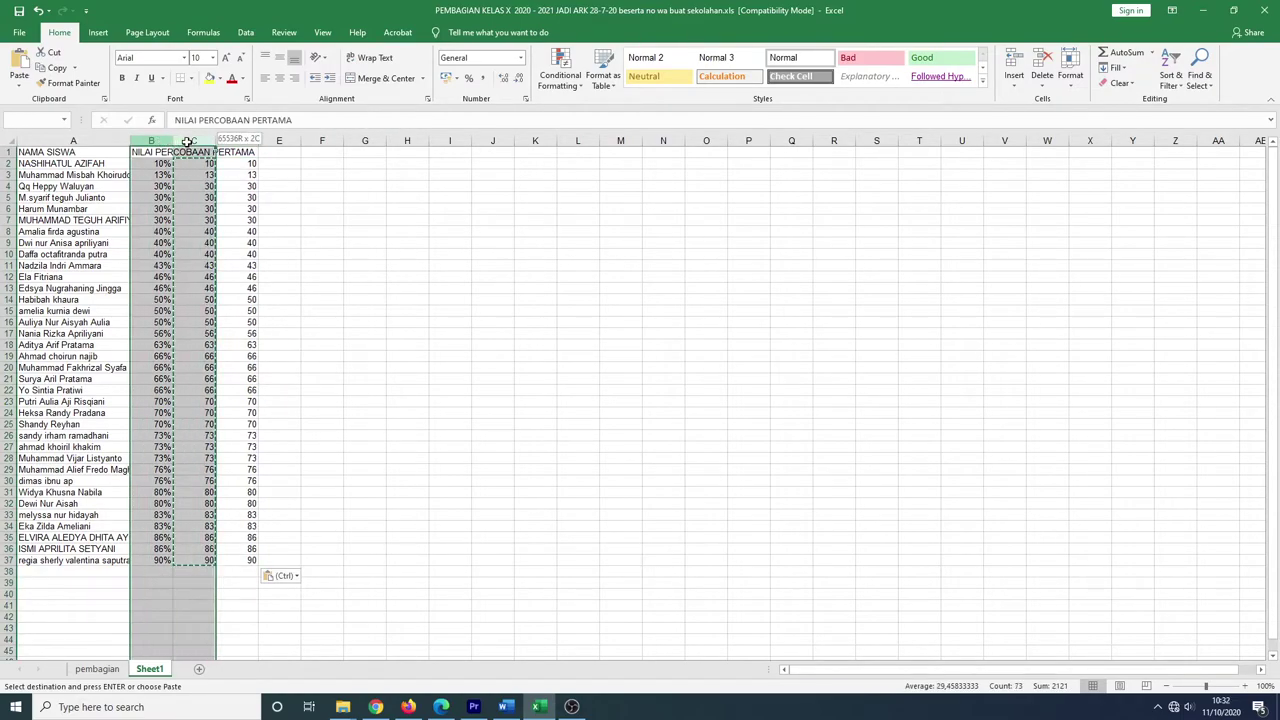
right_click(168, 142)
left_click(224, 249)
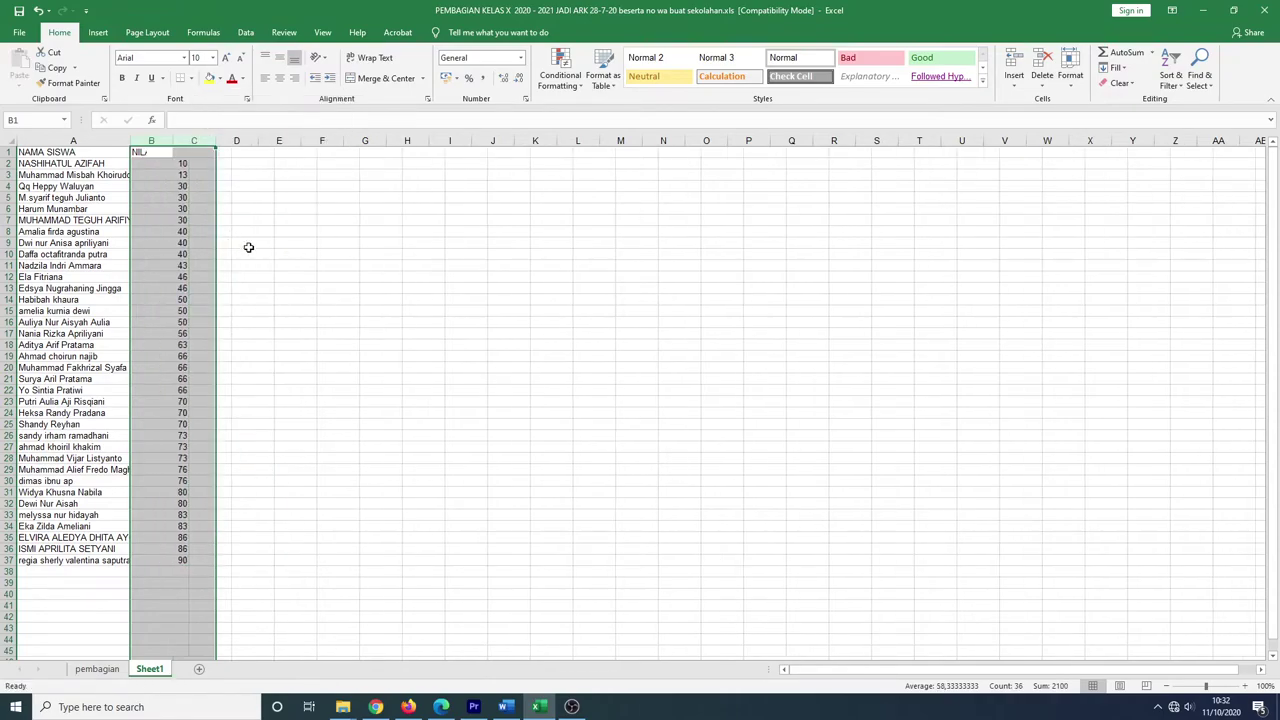
left_click(290, 238)
- Replace the score column's header in B1 with Nilai
left_click(151, 152)
type("nl")
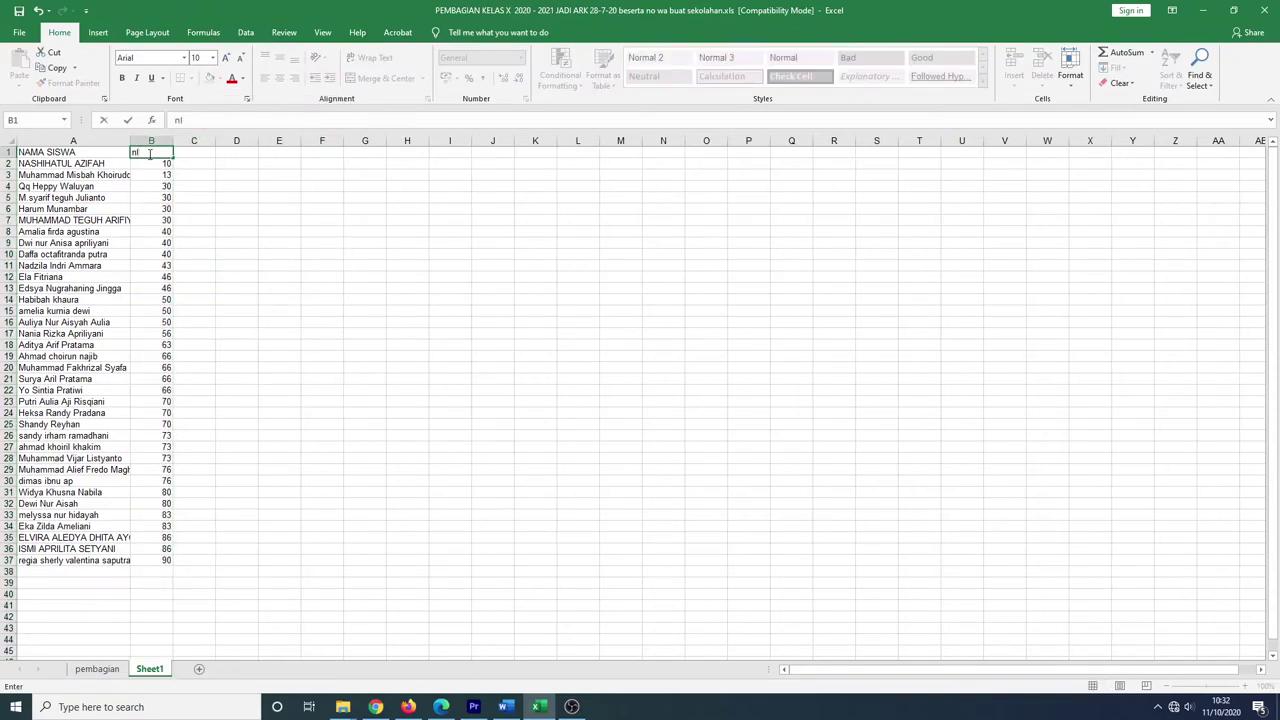
type("LAI")
left_click(234, 186)
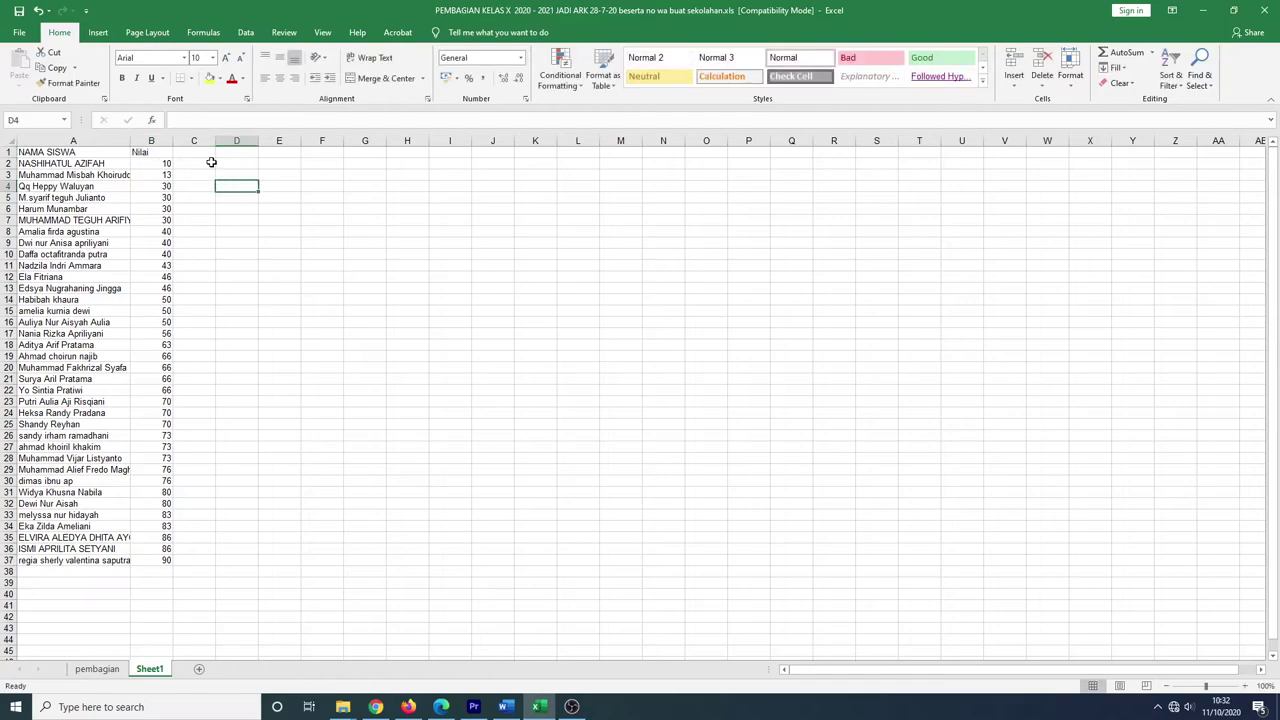
- Centre the headers in A1:B1 horizontally
left_click(84, 152)
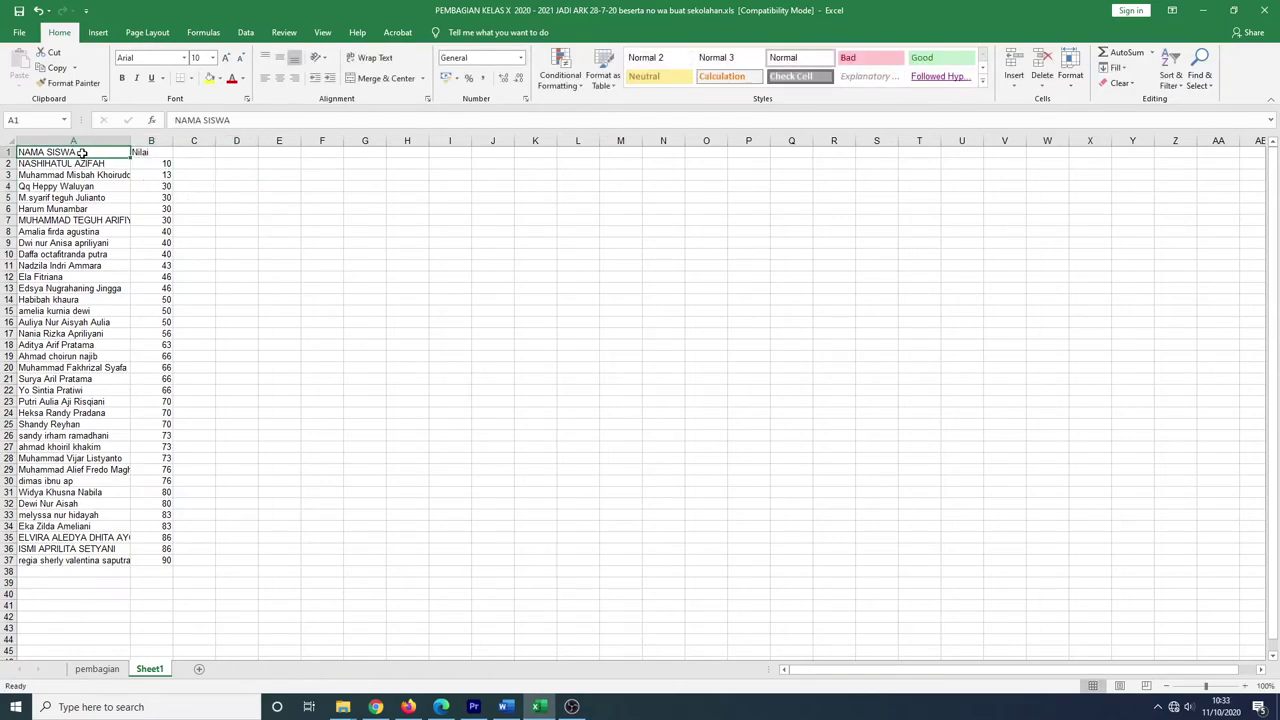
left_click_drag(98, 151, 151, 152)
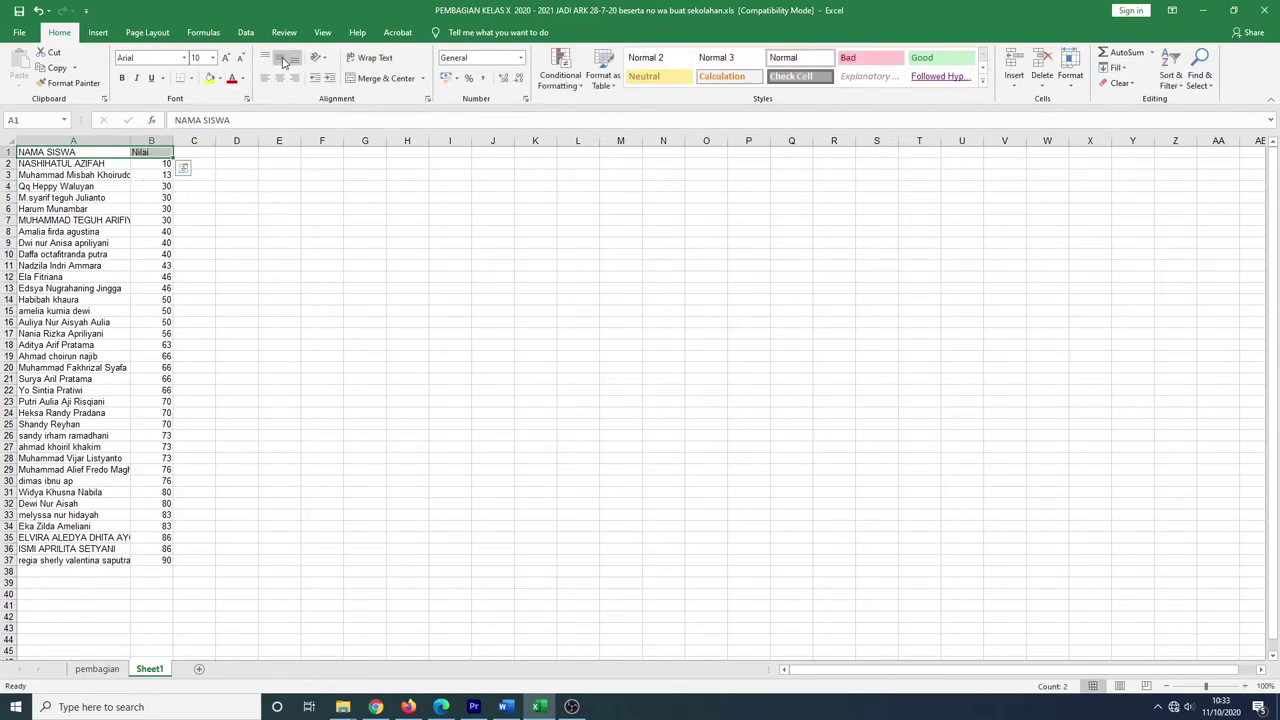
left_click(279, 78)
left_click(311, 201)
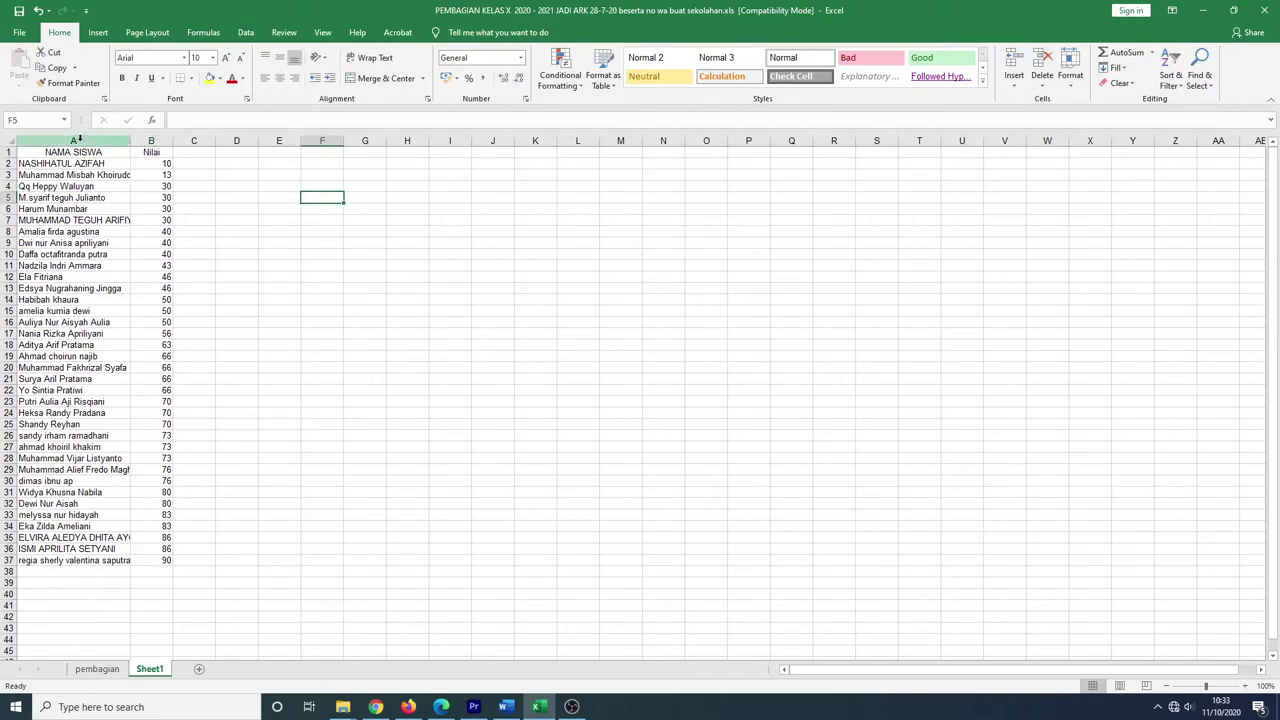
- Custom-sort columns A and B by NAMA SISWA on cell values, A to Z, treating the first row as headers
left_click_drag(56, 143, 148, 141)
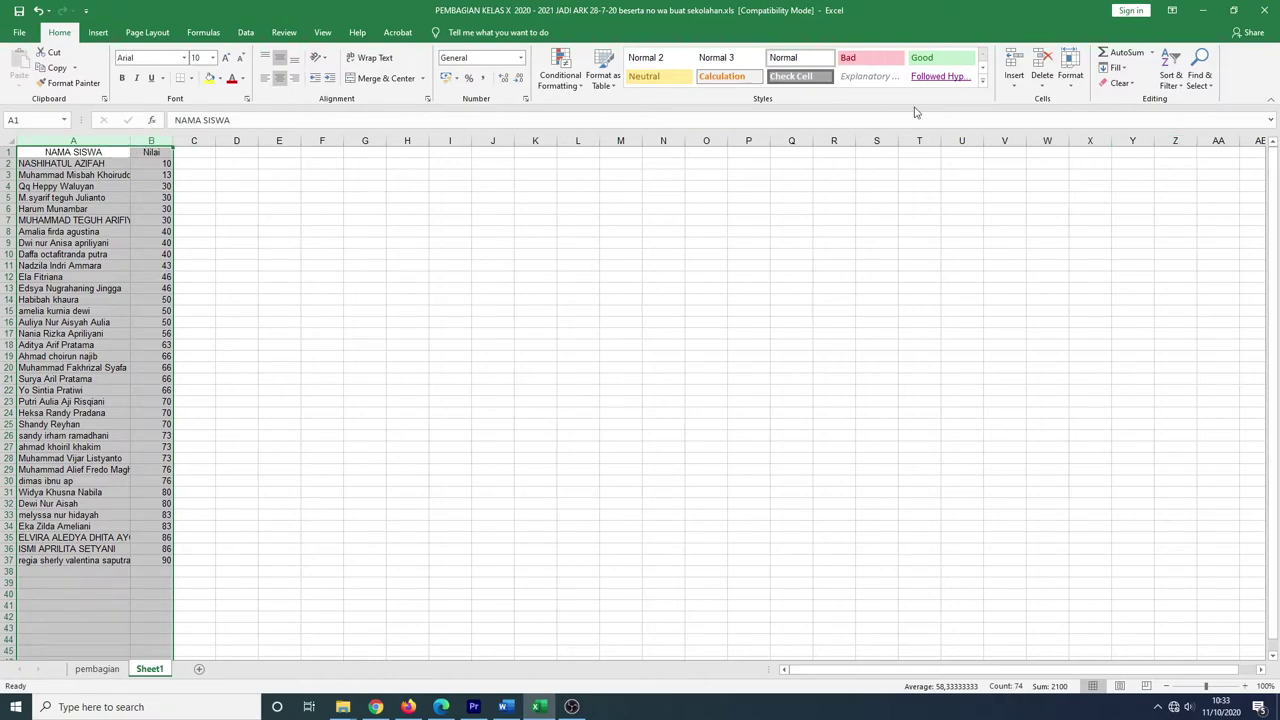
left_click(1170, 78)
left_click(1203, 132)
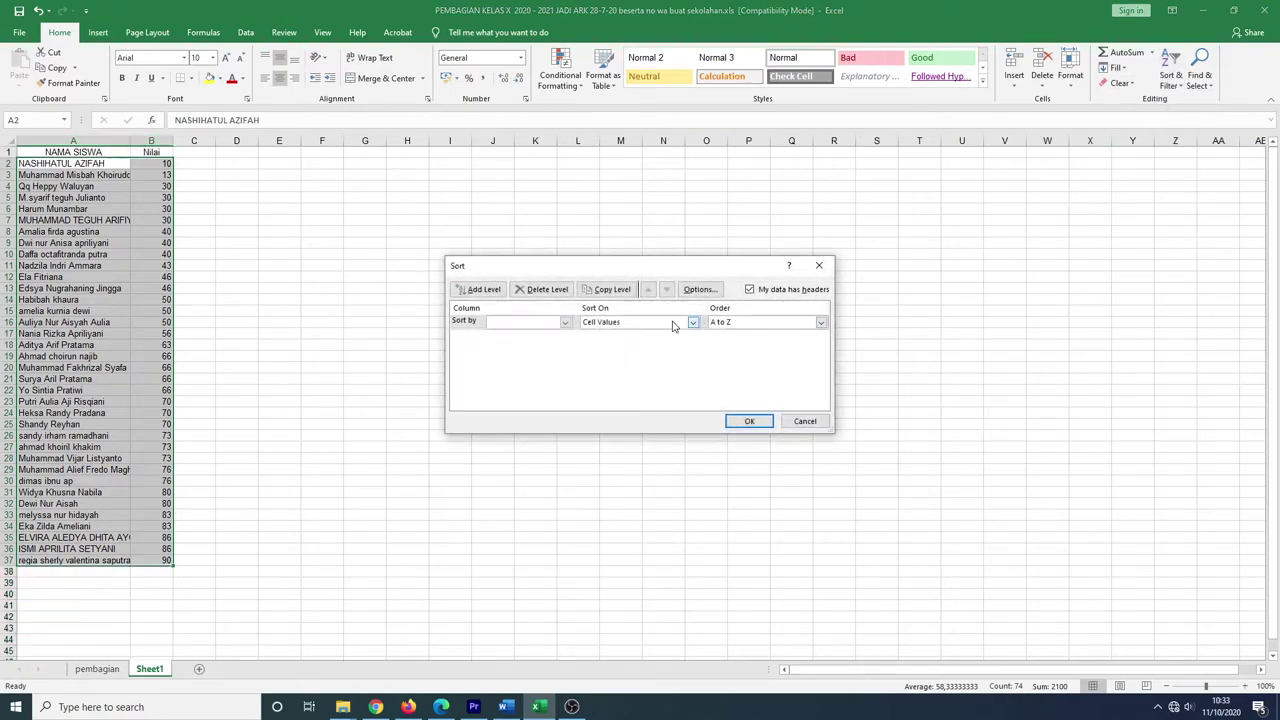
left_click(565, 323)
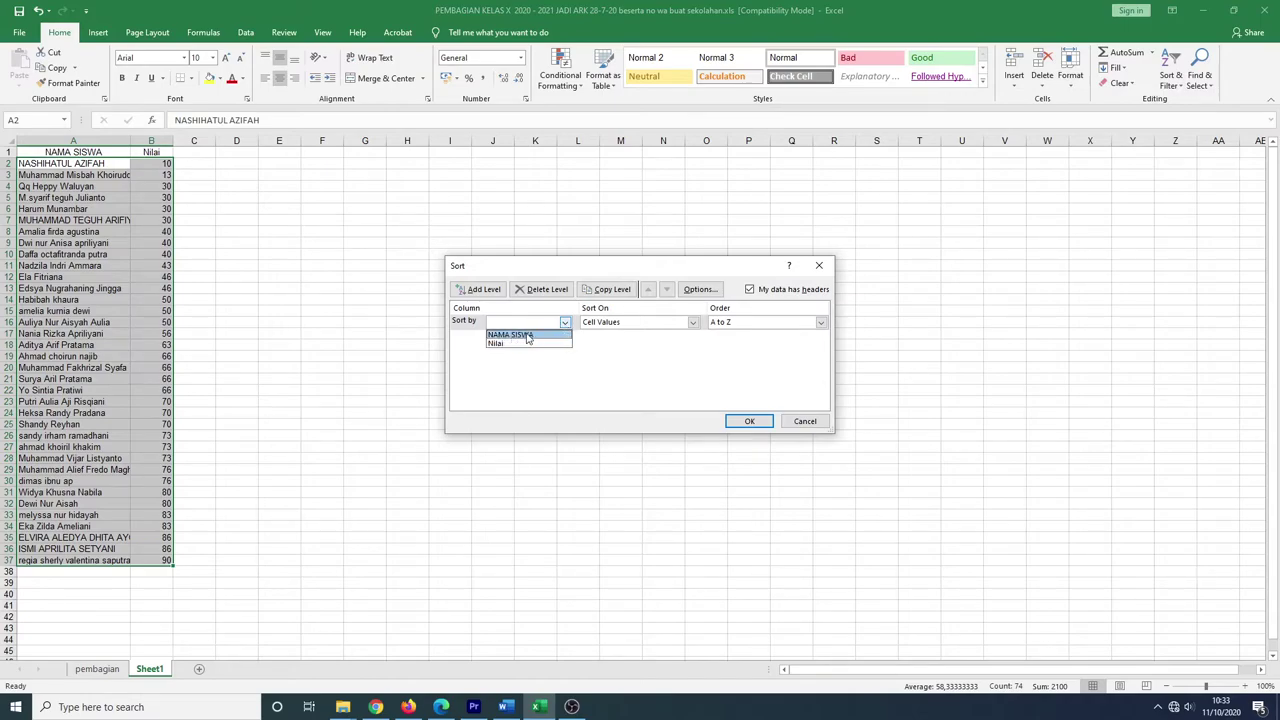
left_click(528, 336)
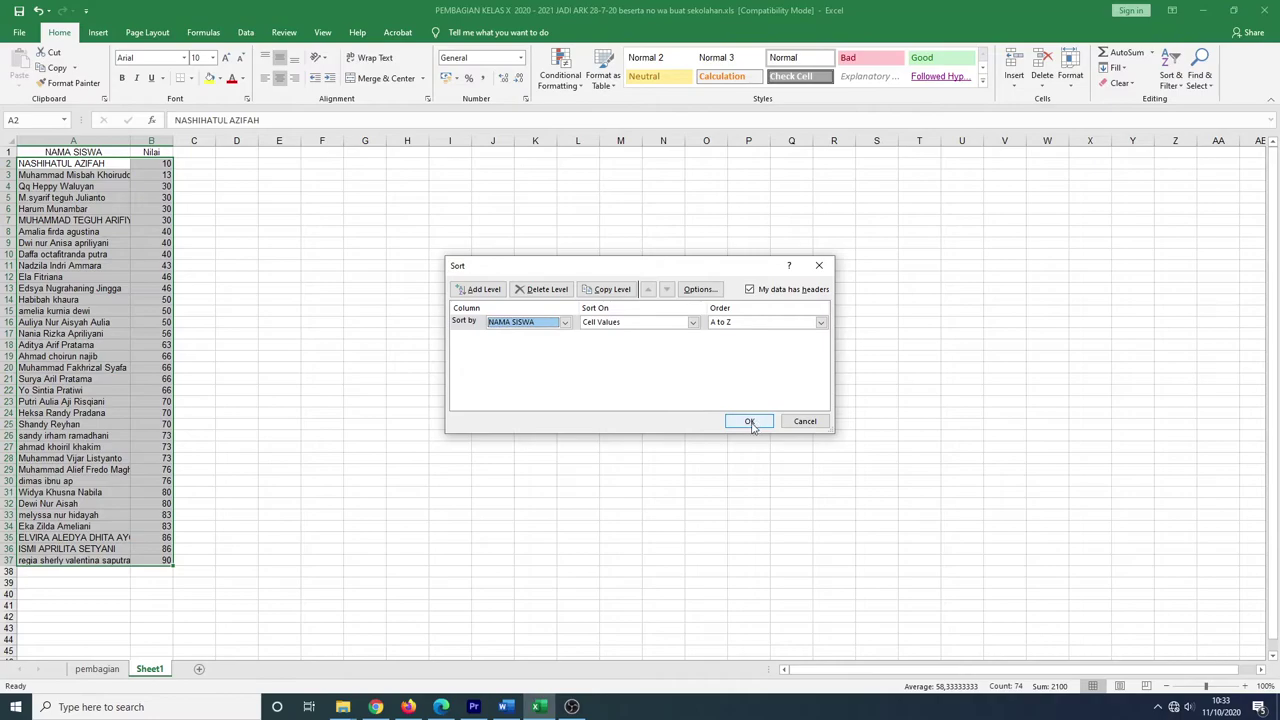
left_click(750, 421)
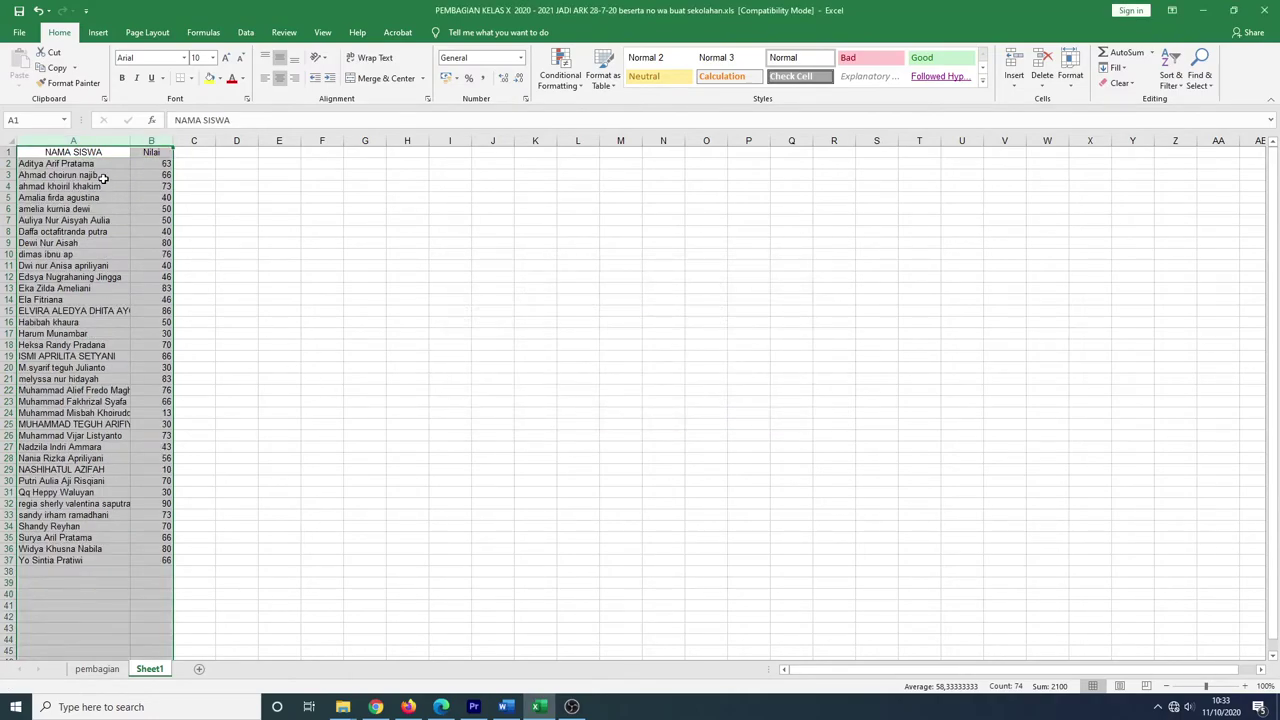
- Copy A1:B37, paste it as values at M7 of the pembagian sheet, and widen column M to fit the names
left_click(86, 165)
left_click(151, 163)
left_click_drag(89, 165, 147, 562)
right_click(147, 562)
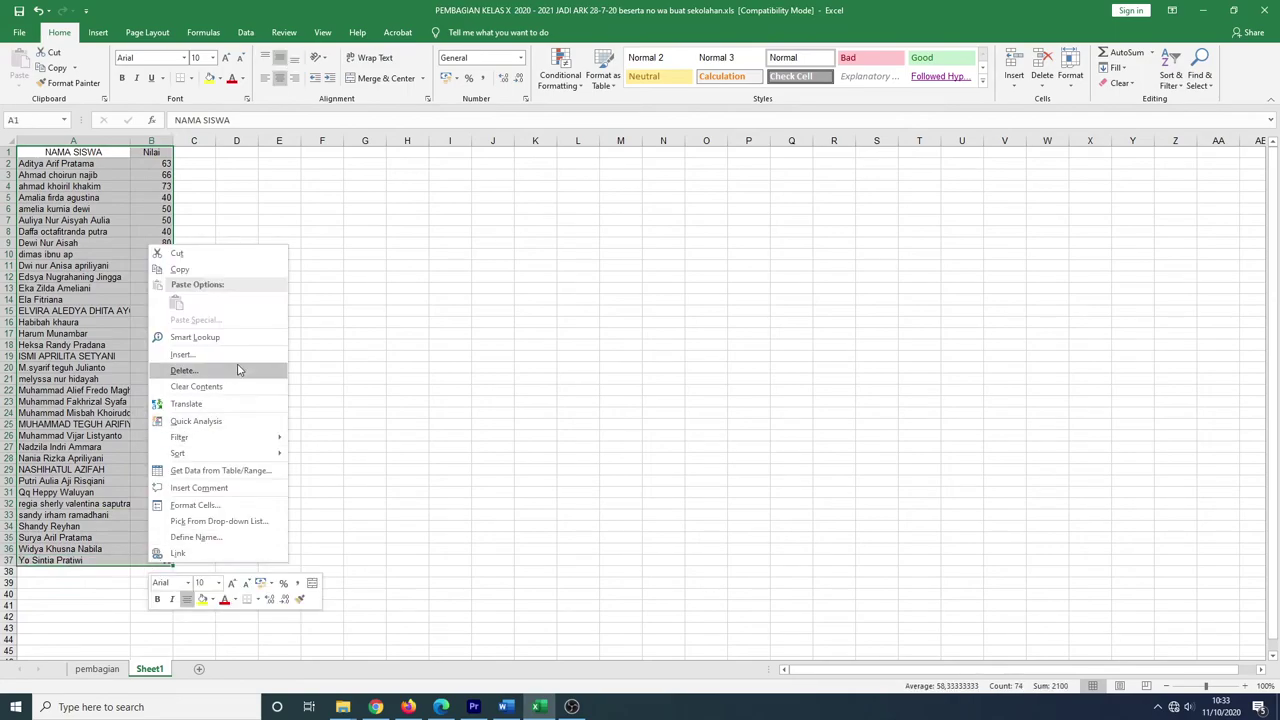
left_click(182, 269)
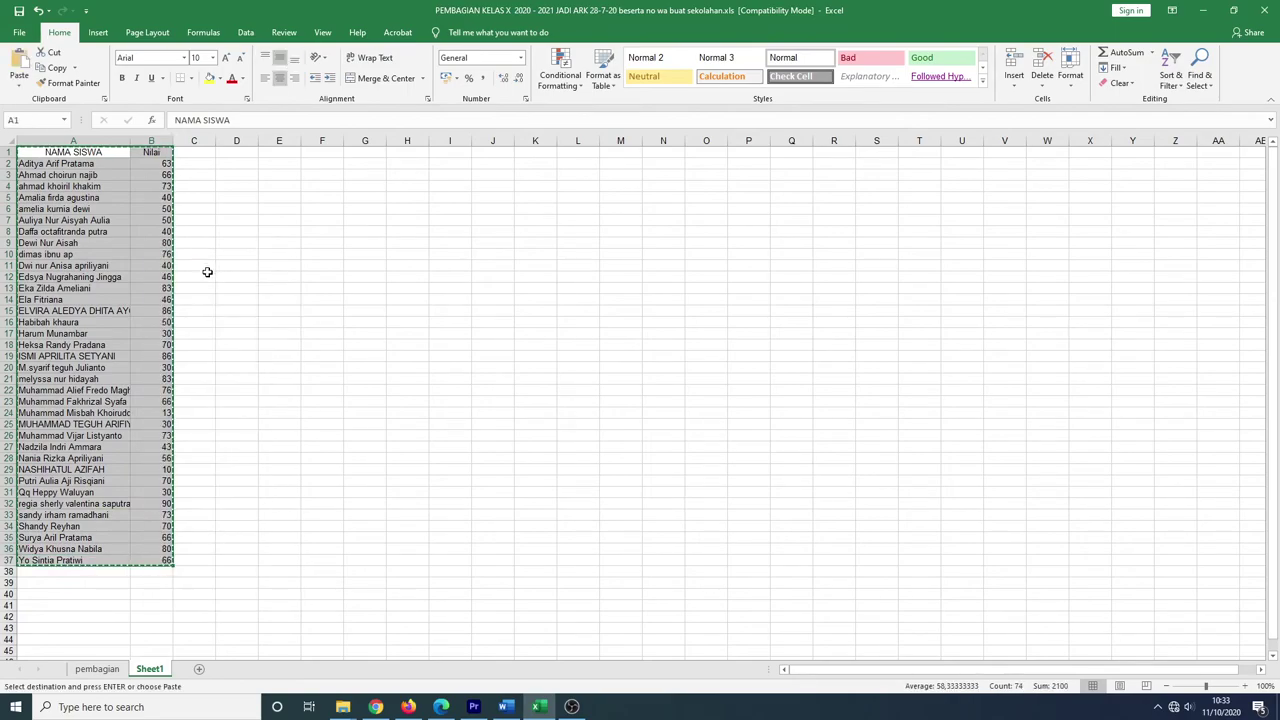
left_click(97, 670)
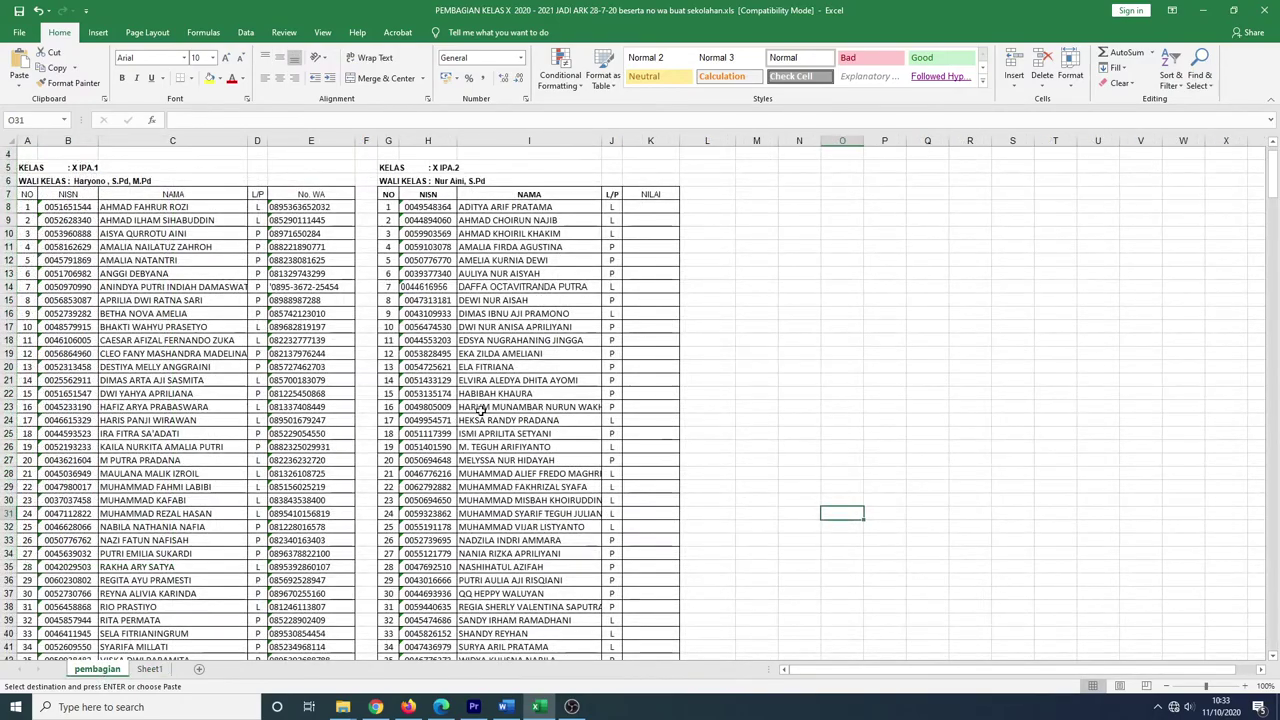
left_click(758, 197)
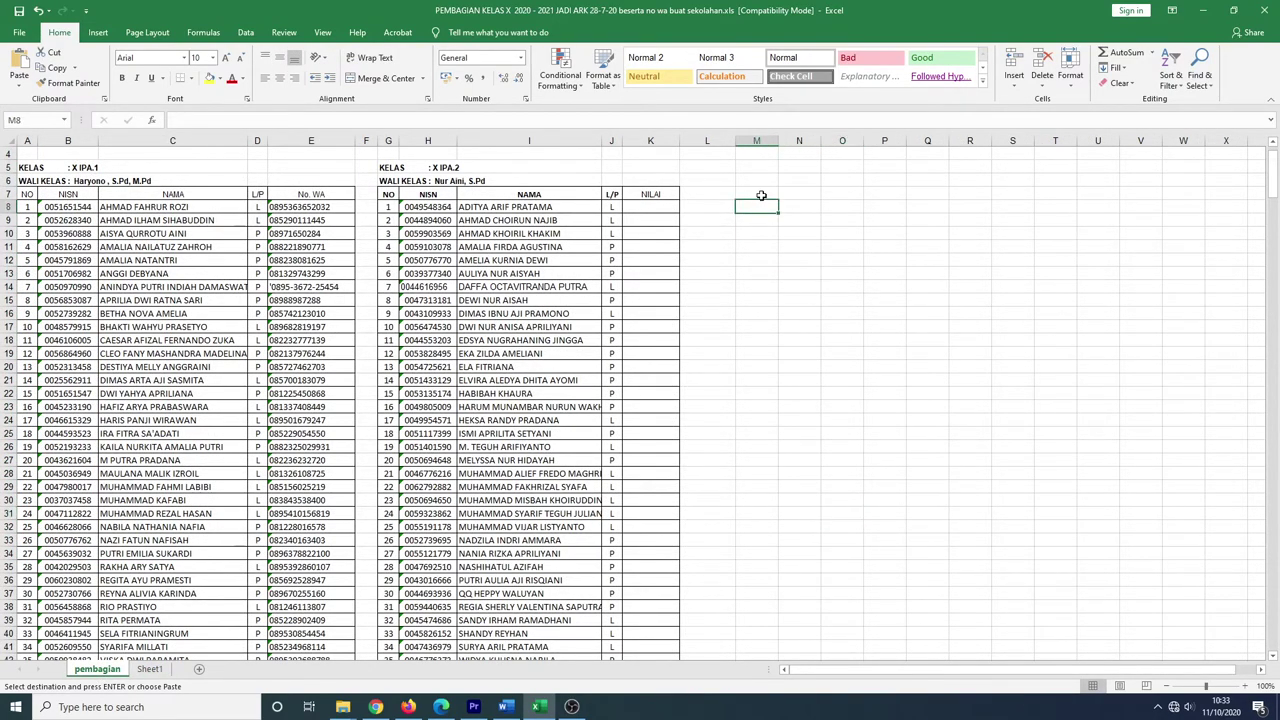
right_click(756, 198)
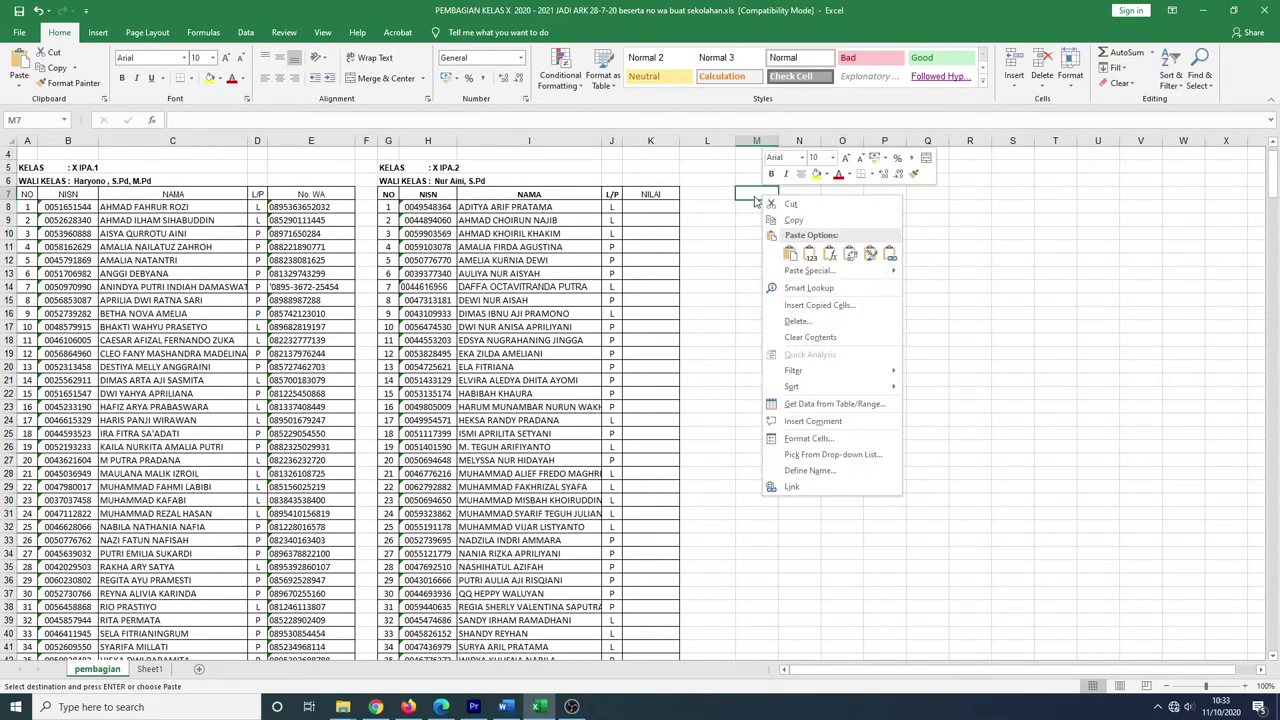
left_click(810, 256)
left_click_drag(778, 148, 860, 145)
- Compare the pasted student names in column M row by row with the X IPA.2 class list to check that their order matches
left_click(773, 207)
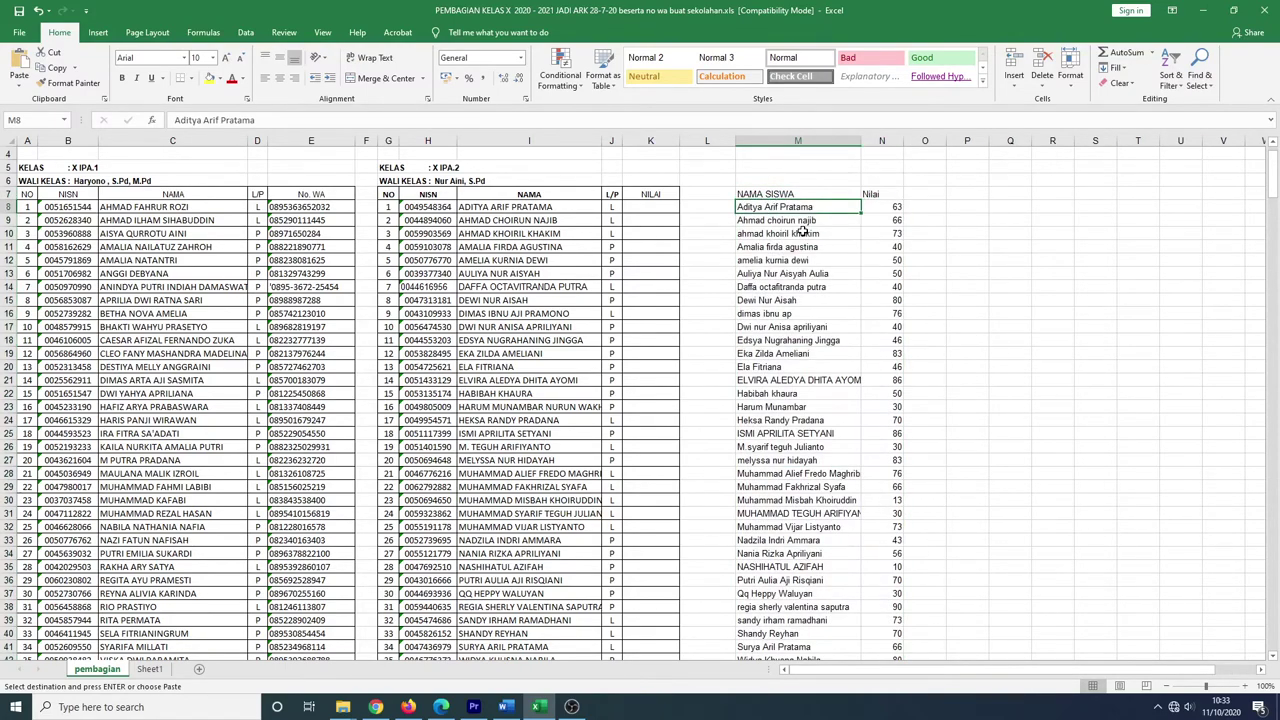
left_click(785, 220)
left_click(782, 247)
left_click(780, 326)
left_click(537, 342)
left_click(742, 342)
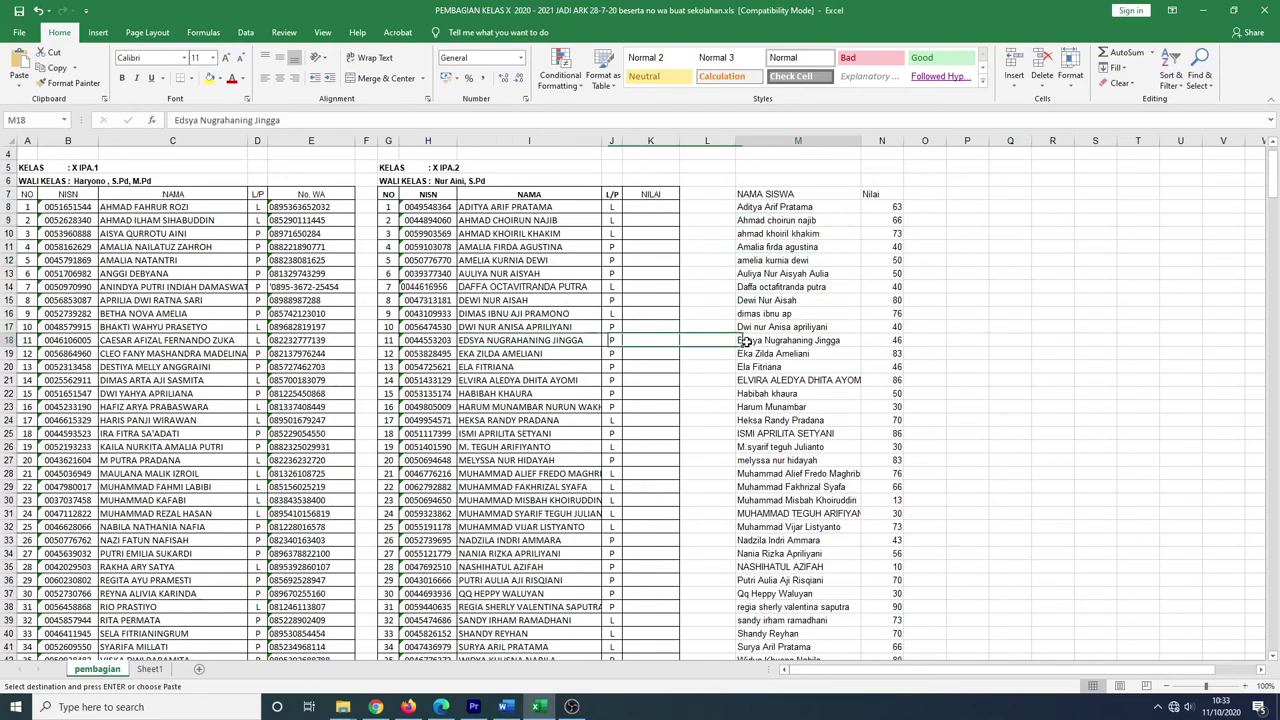
scroll(743, 347, "down", 3)
left_click(537, 364)
left_click(778, 368)
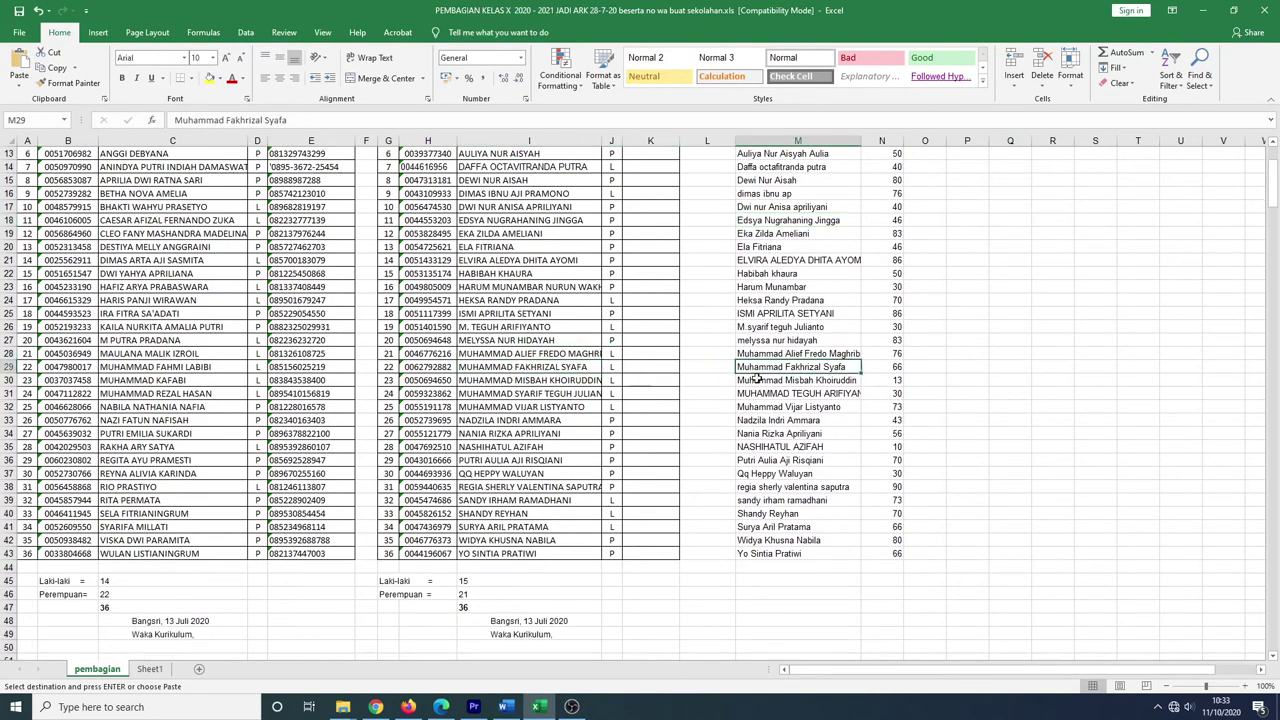
left_click(529, 473)
left_click(780, 473)
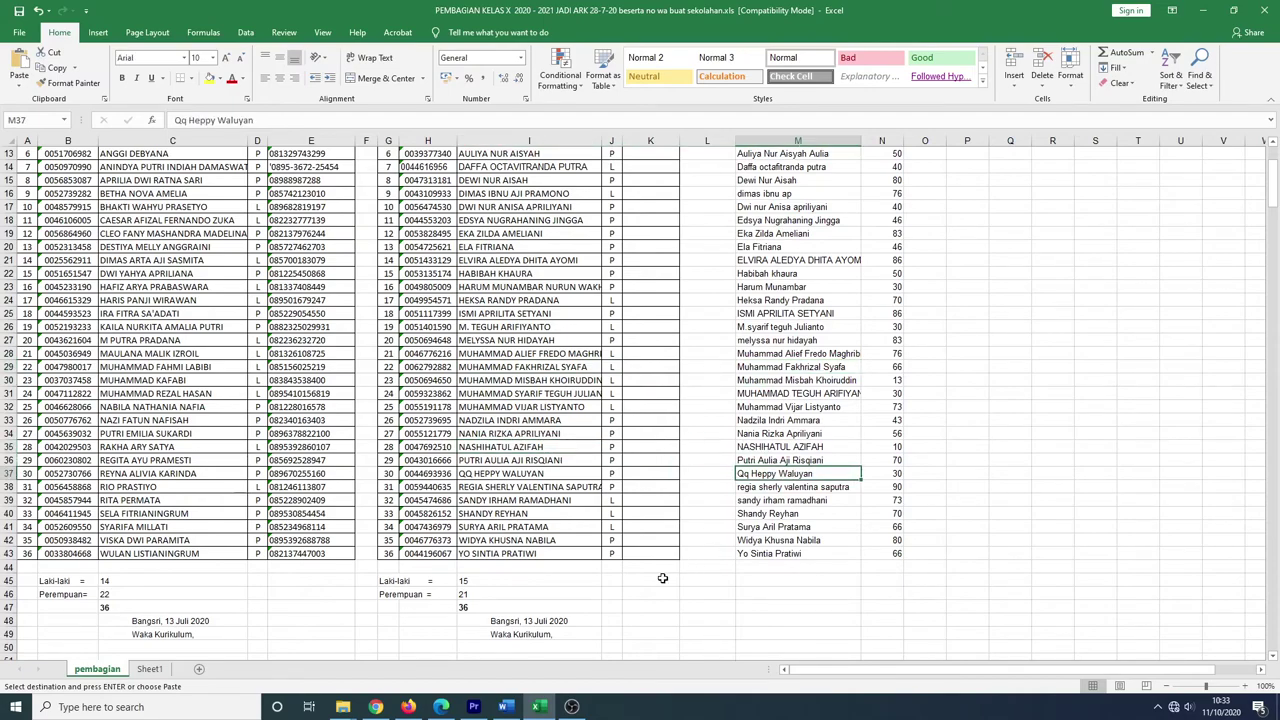
left_click(527, 515)
left_click(740, 513)
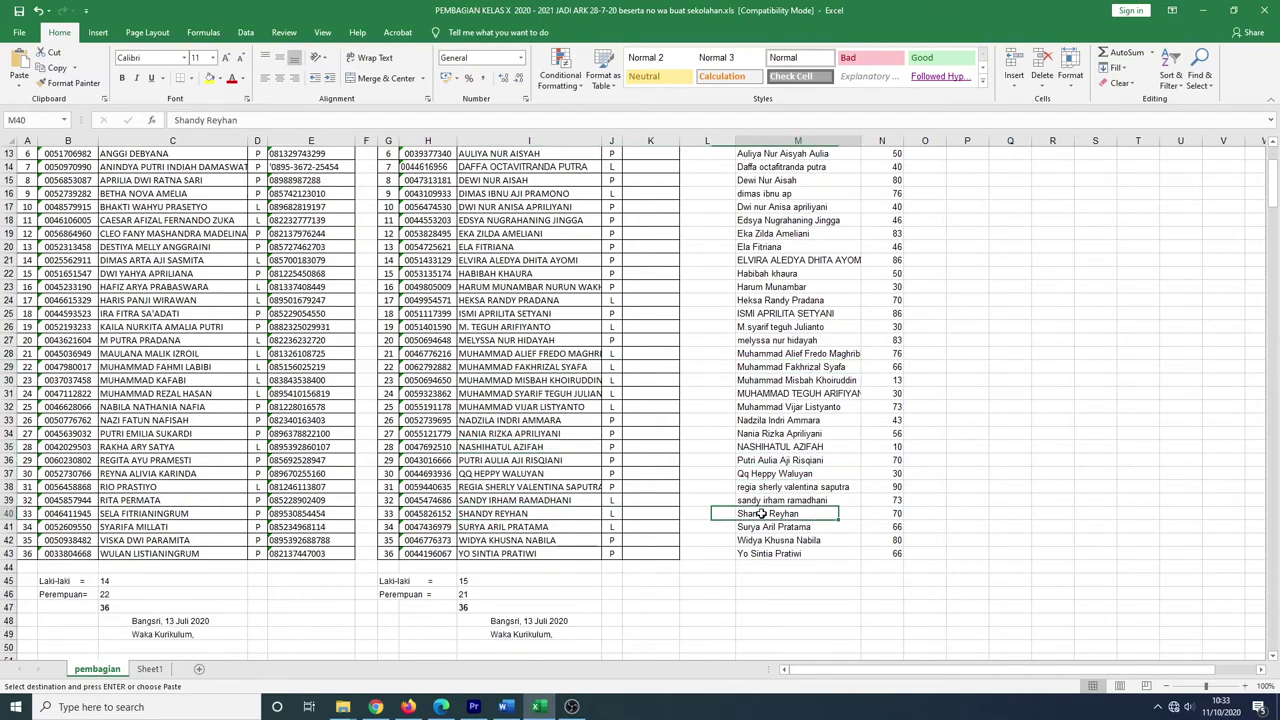
left_click(552, 554)
left_click(780, 553)
- Copy the scores in N8:N43 and paste them as values into the X IPA.2 NILAI column starting at K8
scroll(780, 553, "up", 4)
left_click_drag(886, 247, 889, 634)
right_click(889, 636)
left_click(930, 362)
scroll(647, 207, "up", 1)
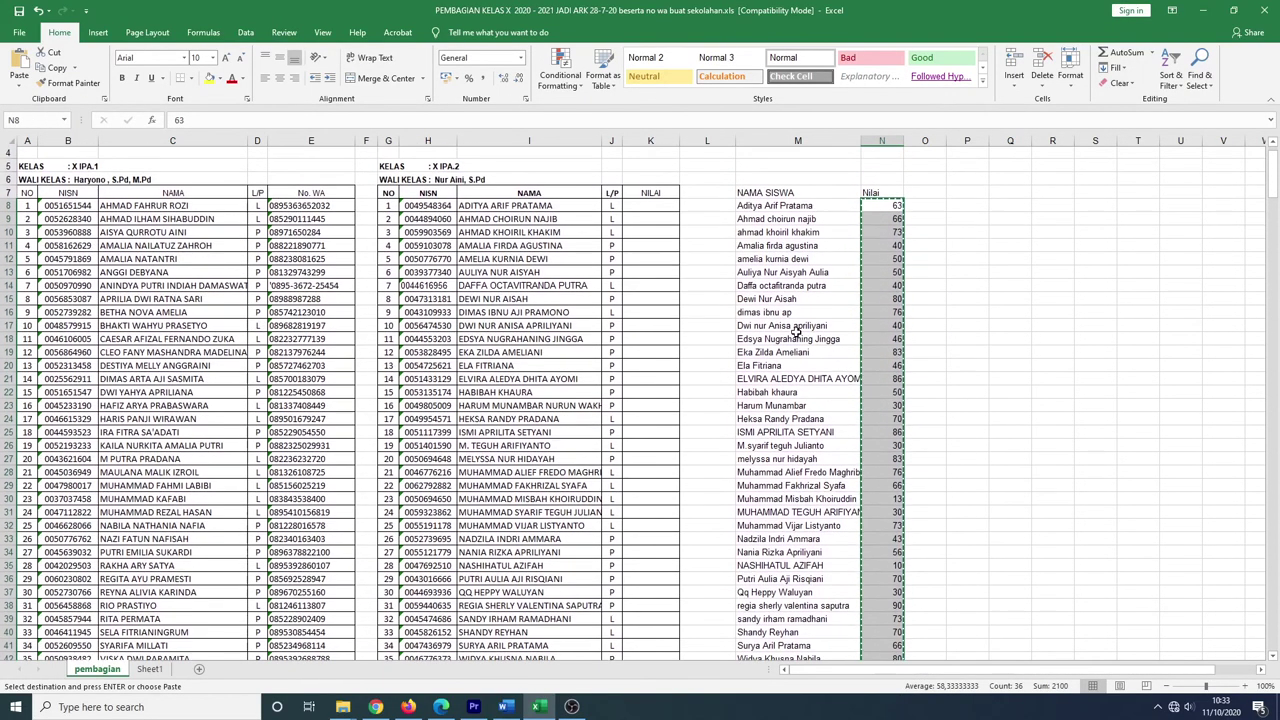
right_click(647, 207)
left_click(693, 261)
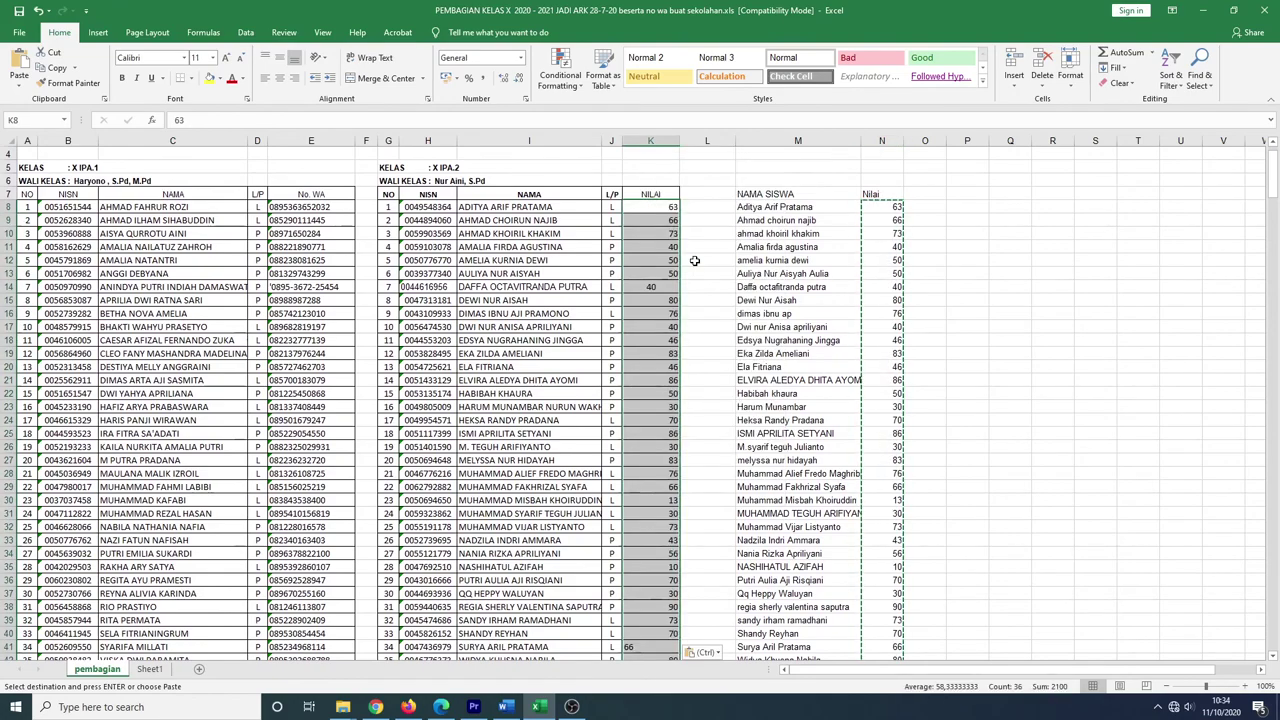
left_click(707, 354)
scroll(696, 412, "down", 4)
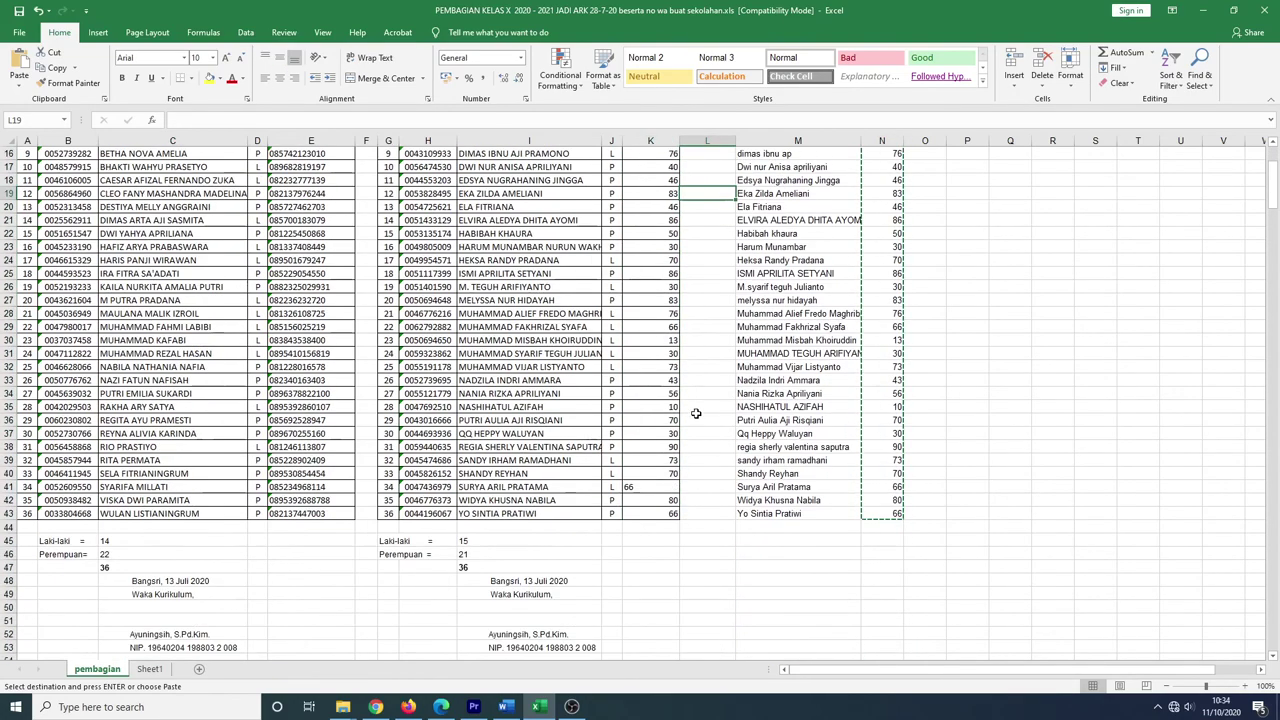
scroll(696, 413, "up", 4)
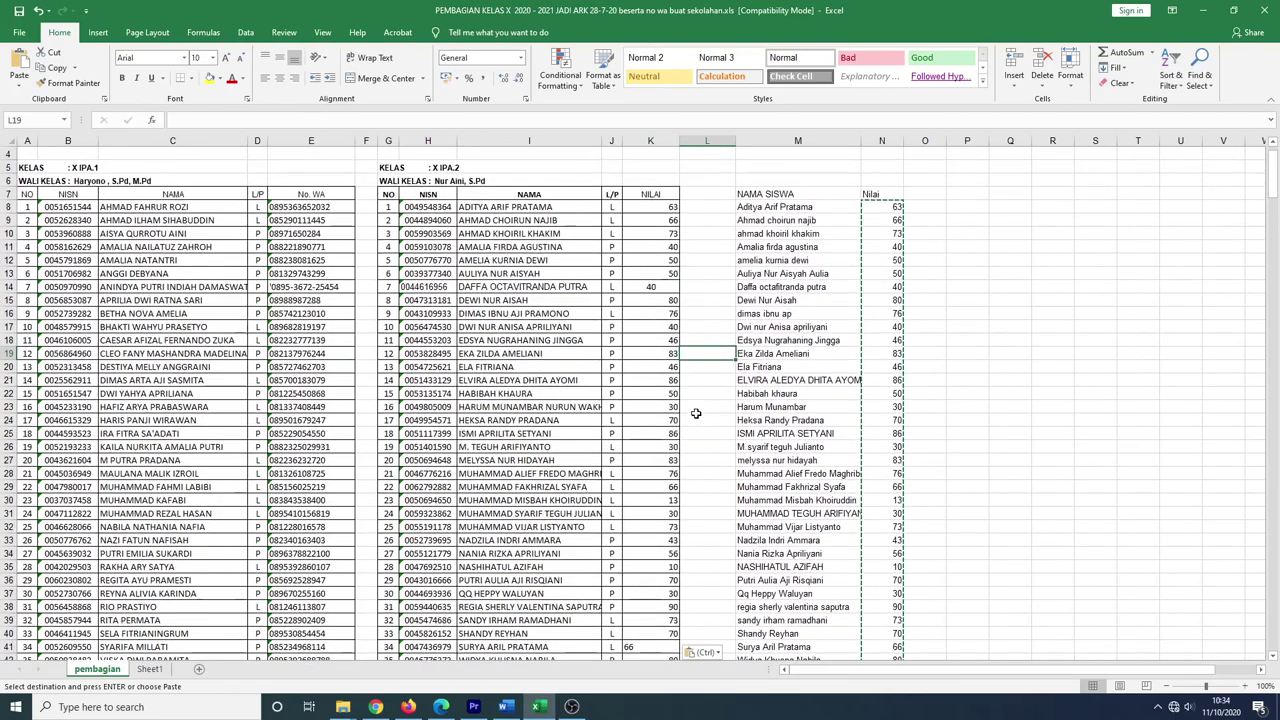